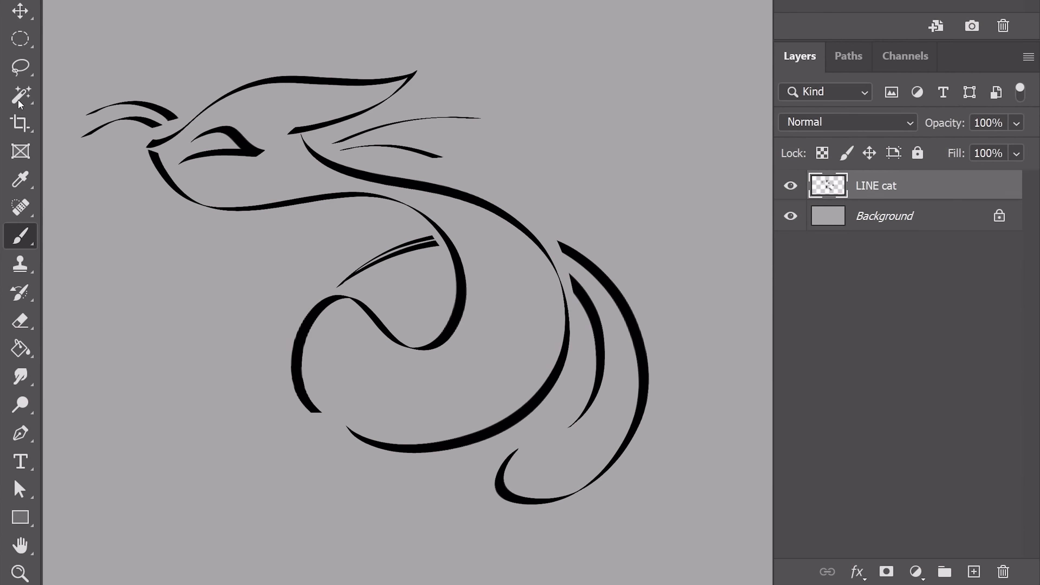
Select the grey area around the cat's strokes on the LINE cat layer with the Magic Wand, delete it and deselect
click(19, 102)
click(196, 432)
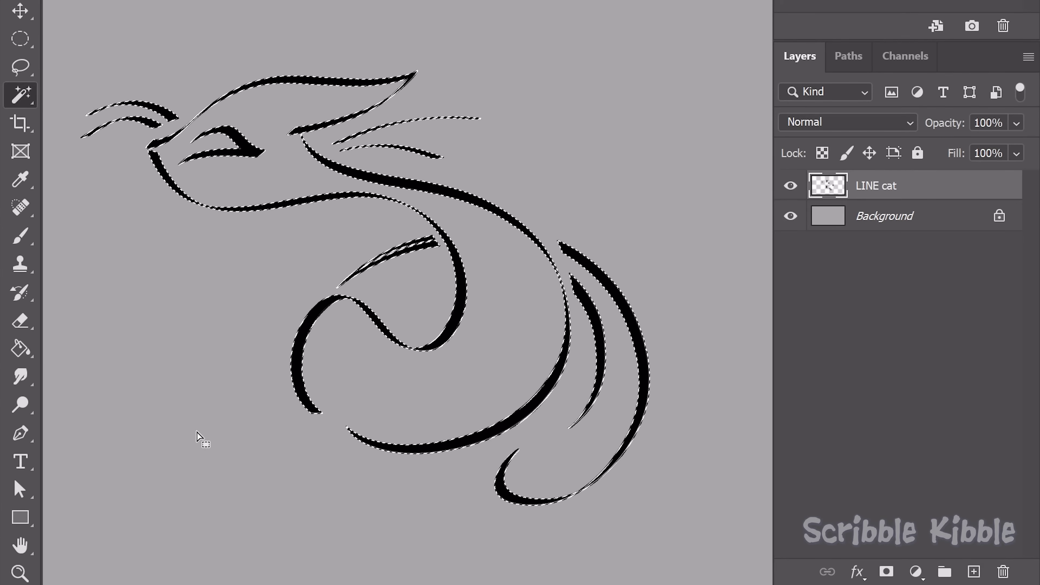
key(Delete)
key(ctrl+d)
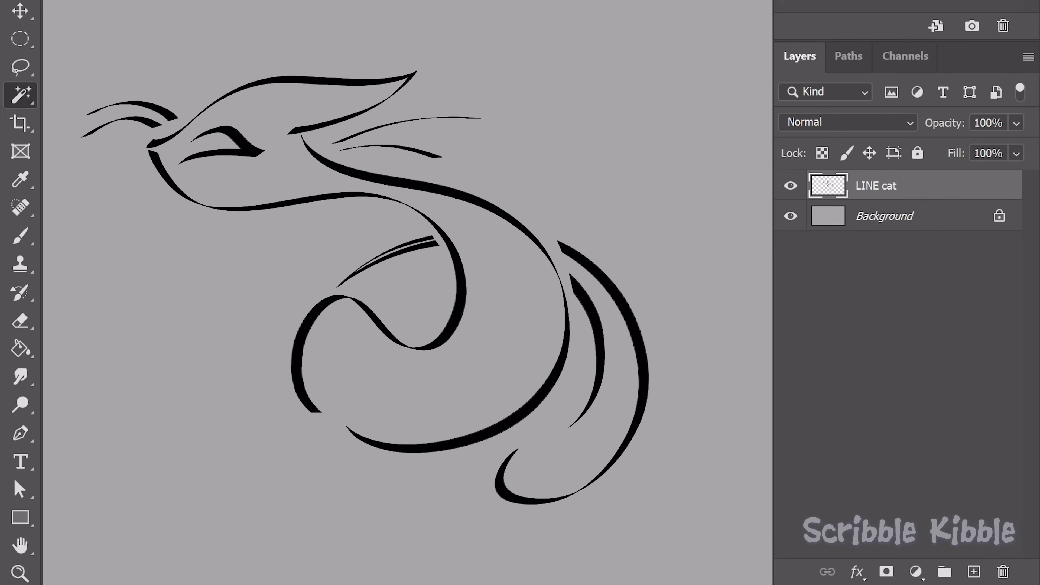
Duplicate the LINE cat layer, close the outline gaps with red strokes on the copy, and wand-select the enclosed regions
key(ctrl+j)
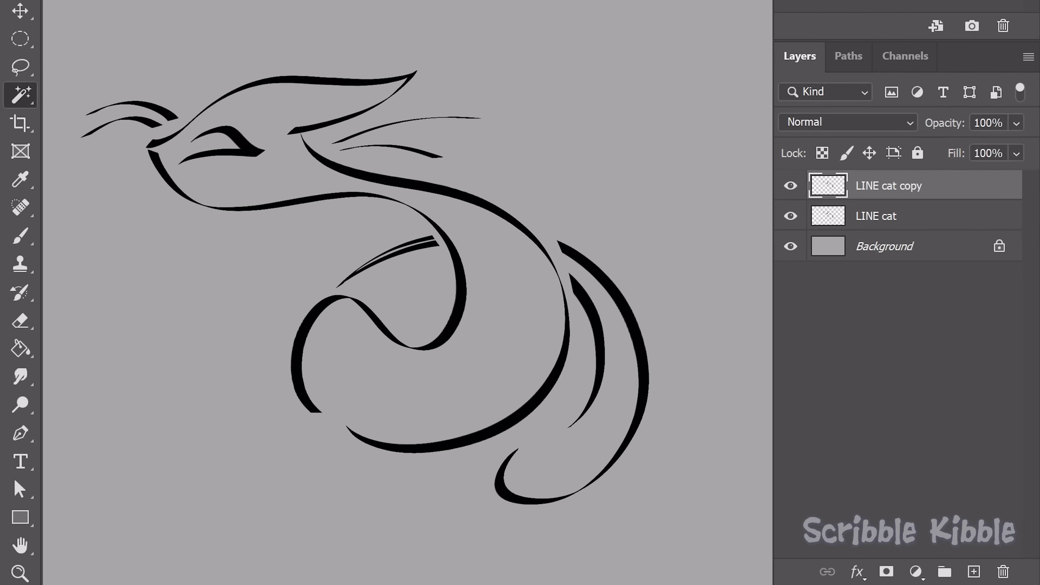
key(b)
drag(318, 413, 351, 432)
drag(561, 248, 570, 289)
drag(509, 457, 520, 450)
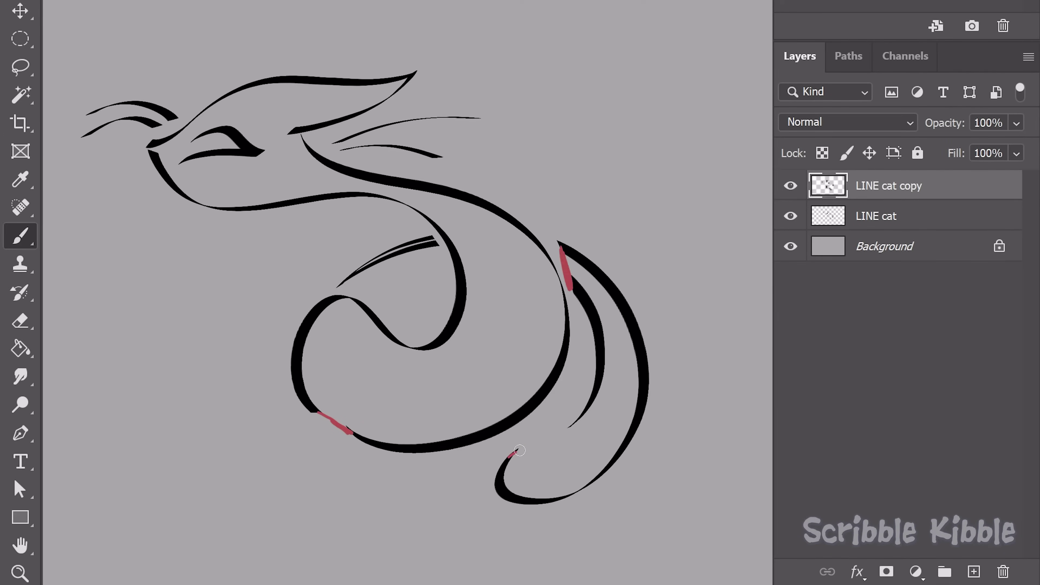
drag(148, 145, 146, 154)
drag(198, 137, 180, 167)
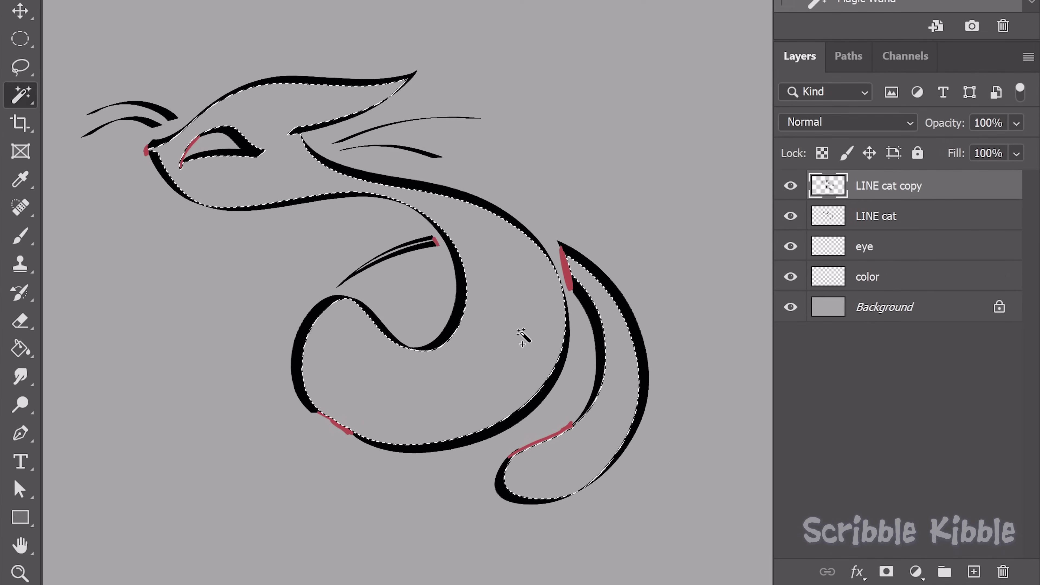
shift+click(395, 248)
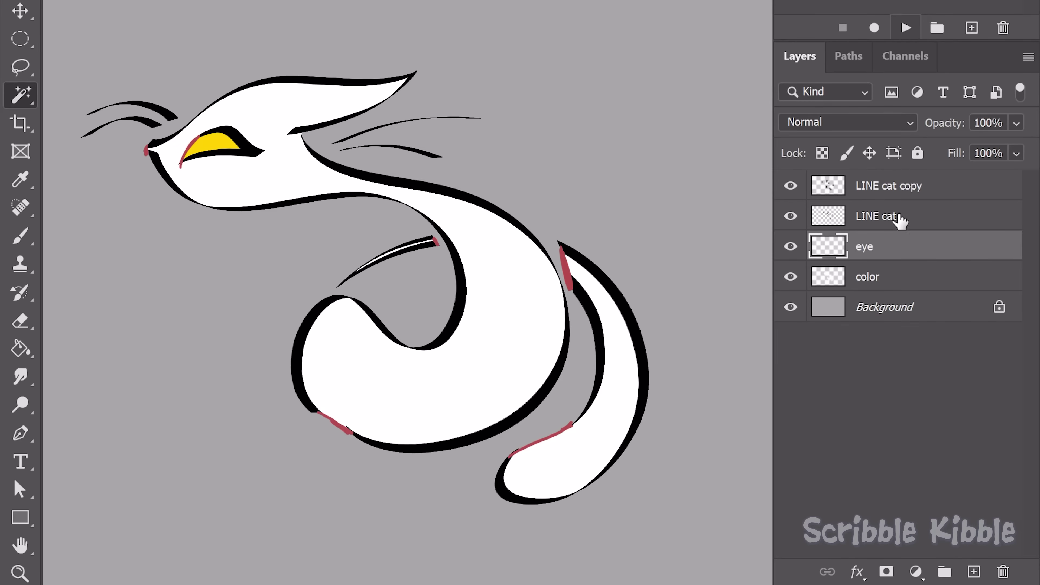
Hide the LINE cat copy layer with the red closing strokes and paint white along the belly gap on the color layer
click(900, 188)
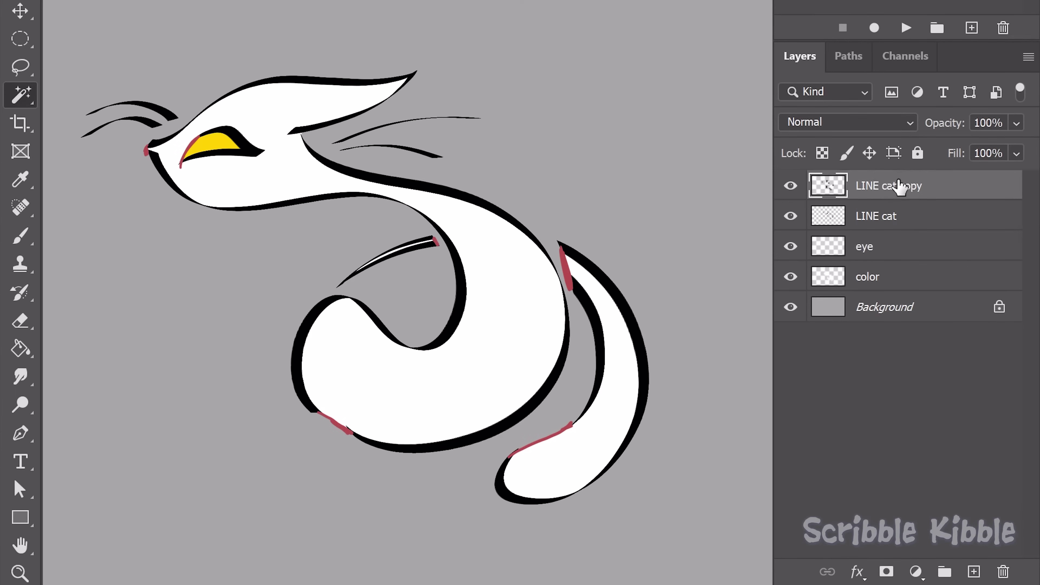
click(790, 185)
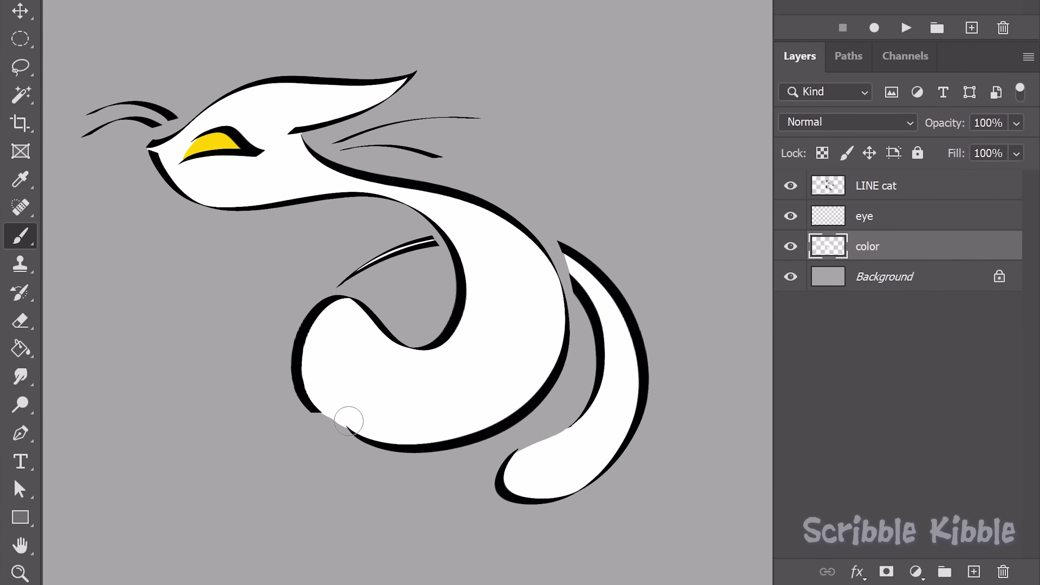
drag(349, 421, 334, 418)
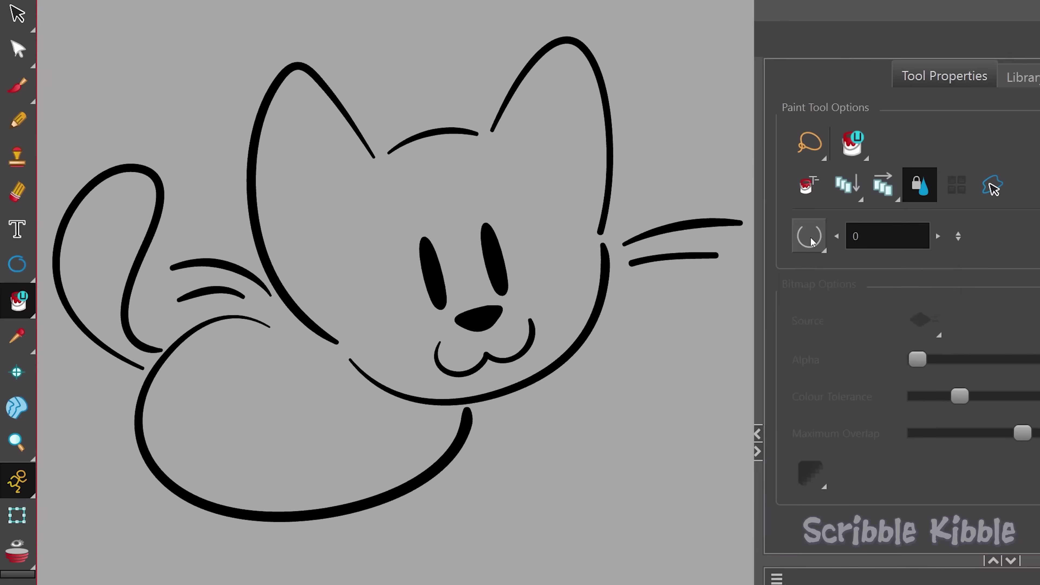
Set the Paint tool to Close Large Gap and fill the cat's head, body and tail white
click(809, 237)
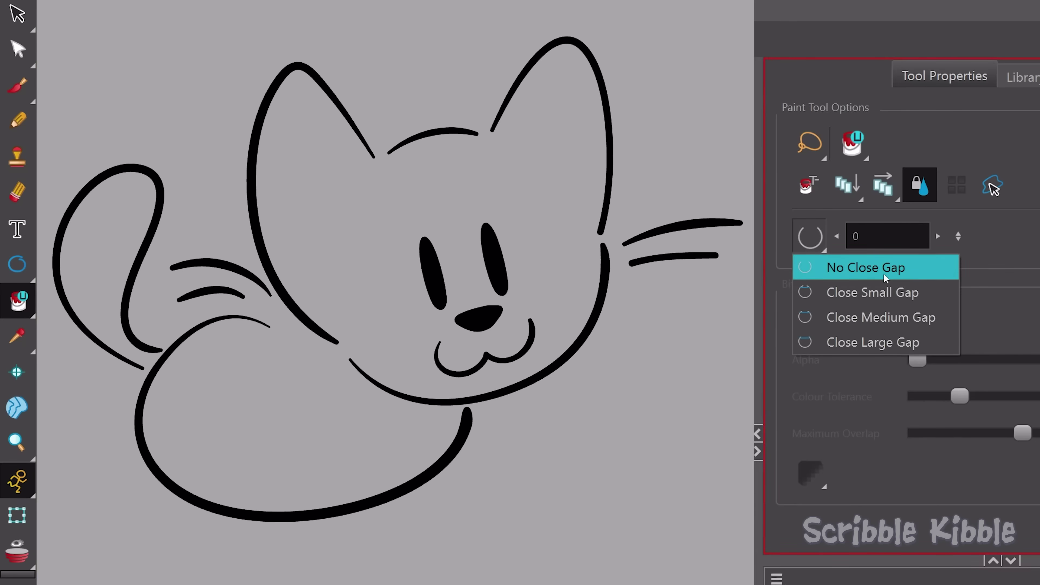
click(894, 341)
click(578, 272)
drag(389, 434, 139, 352)
key(alt+e)
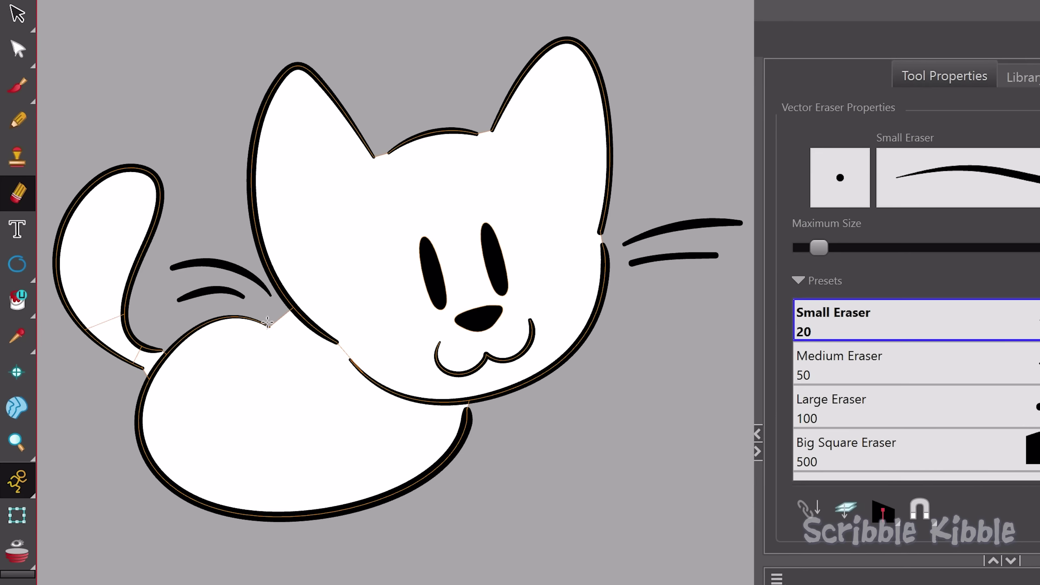
key(alt+s)
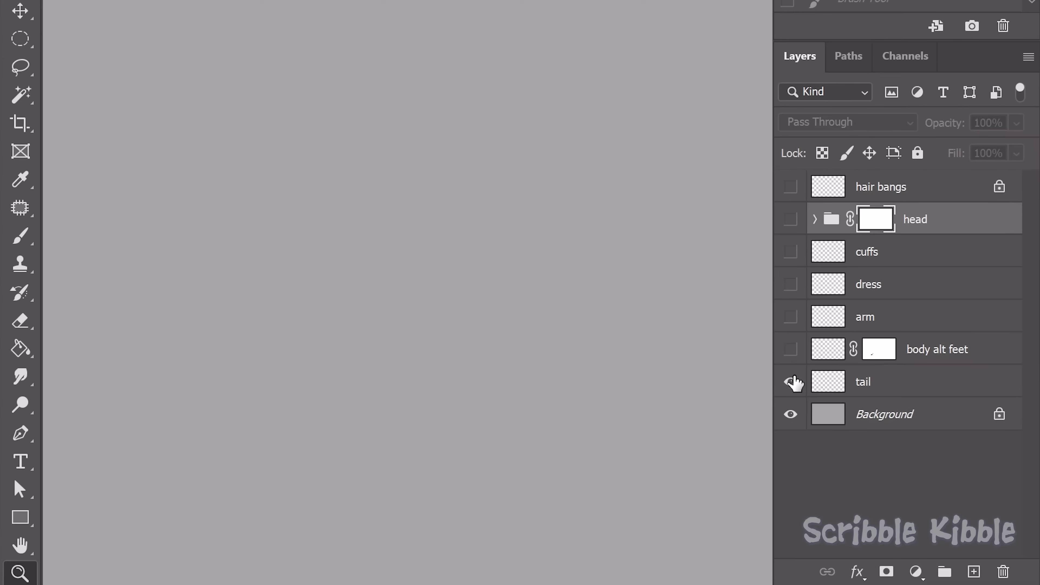
Show the character layers from tail to hair bangs and merge duplicates of them into a layer named LINE MASTER
drag(791, 383, 792, 205)
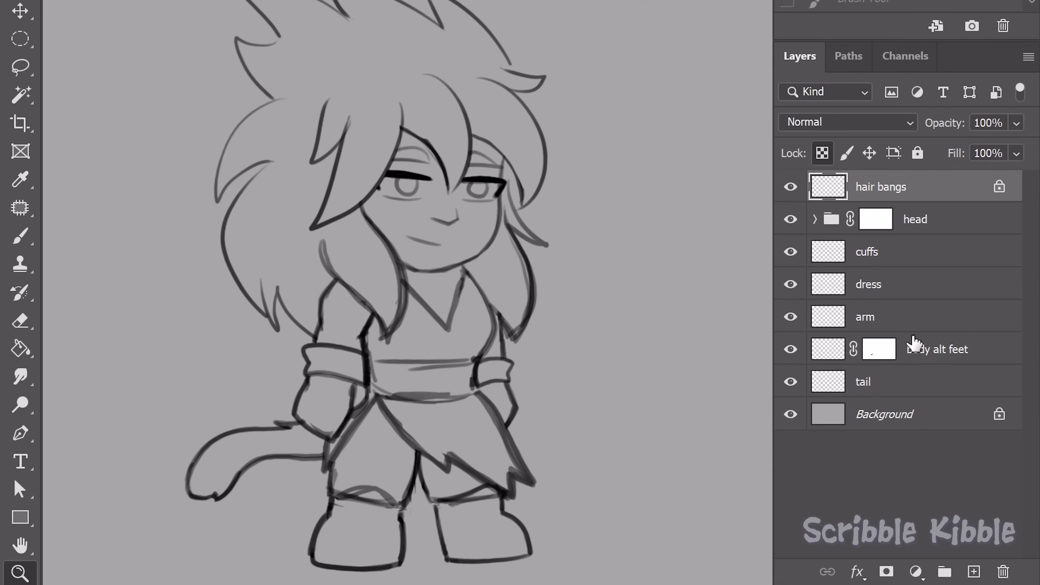
shift+click(896, 383)
key(ctrl+j)
key(ctrl+e)
double_click(880, 187)
text(LINE MASTER)
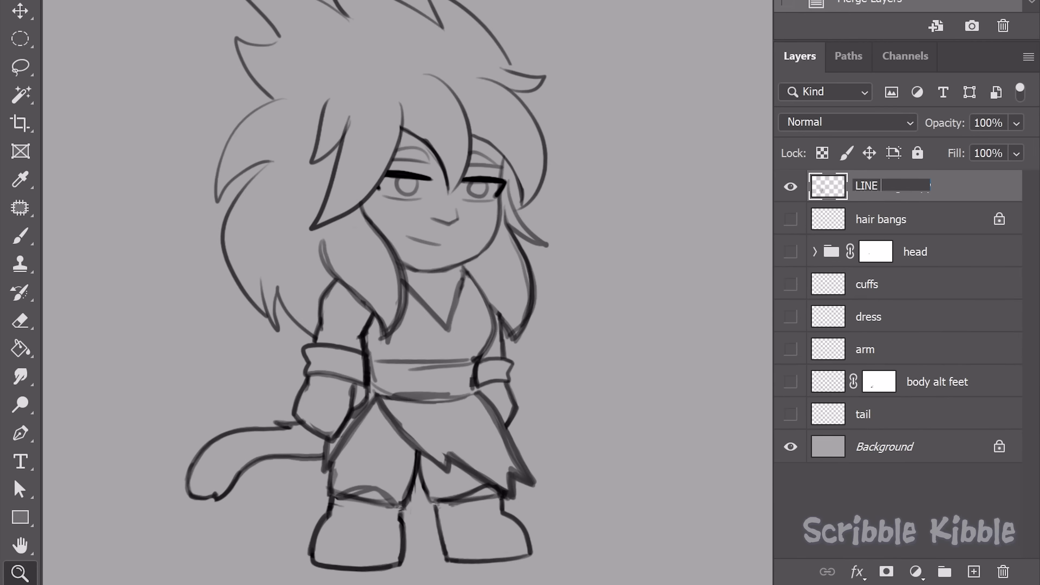
key(Return)
Wand-select the face, neck, arm and hand regions on LINE MASTER and add a new layer beneath it
key(w)
click(475, 233)
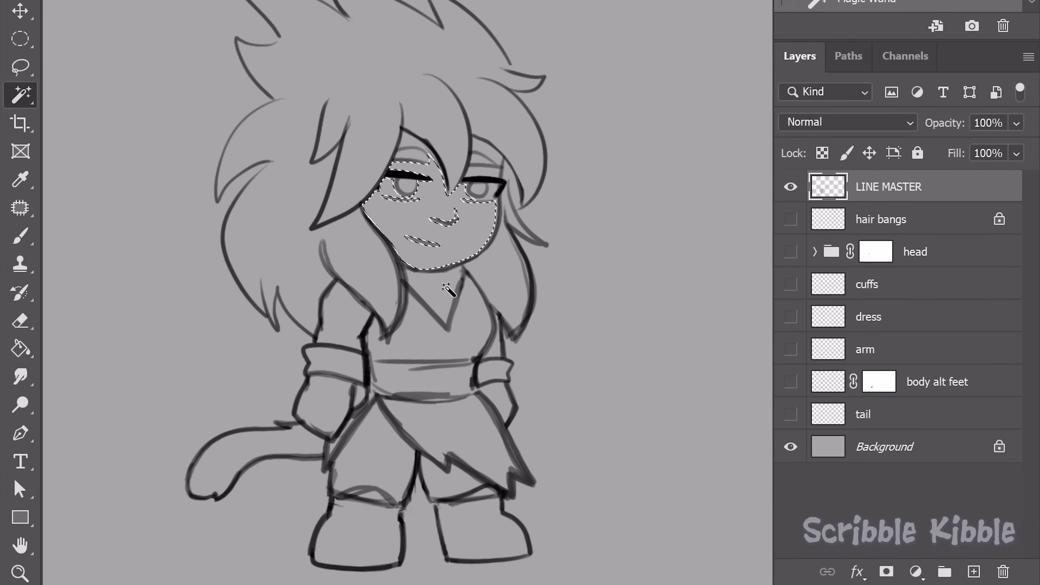
shift+click(340, 305)
key(F2)
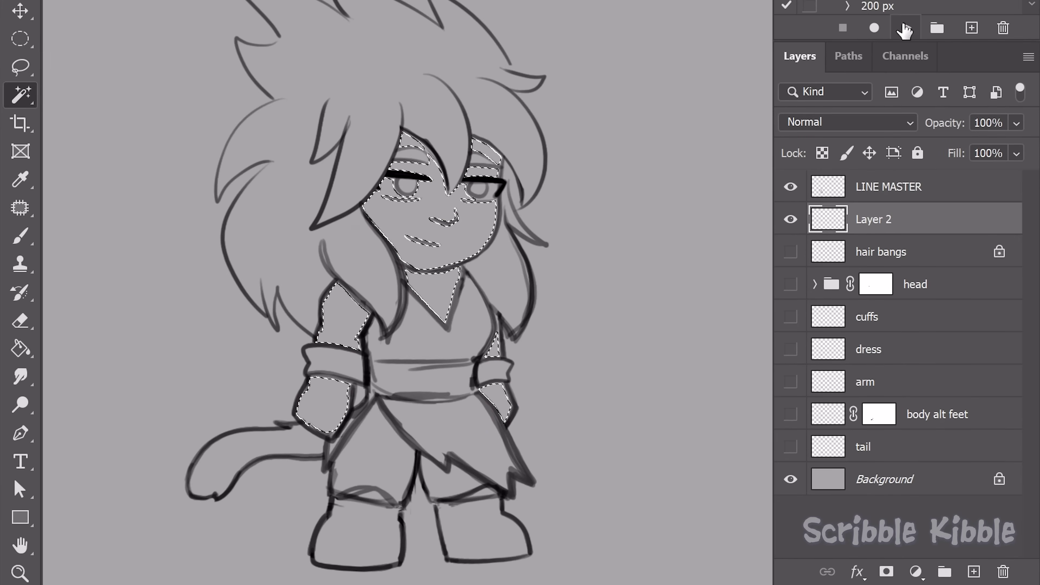
key(b)
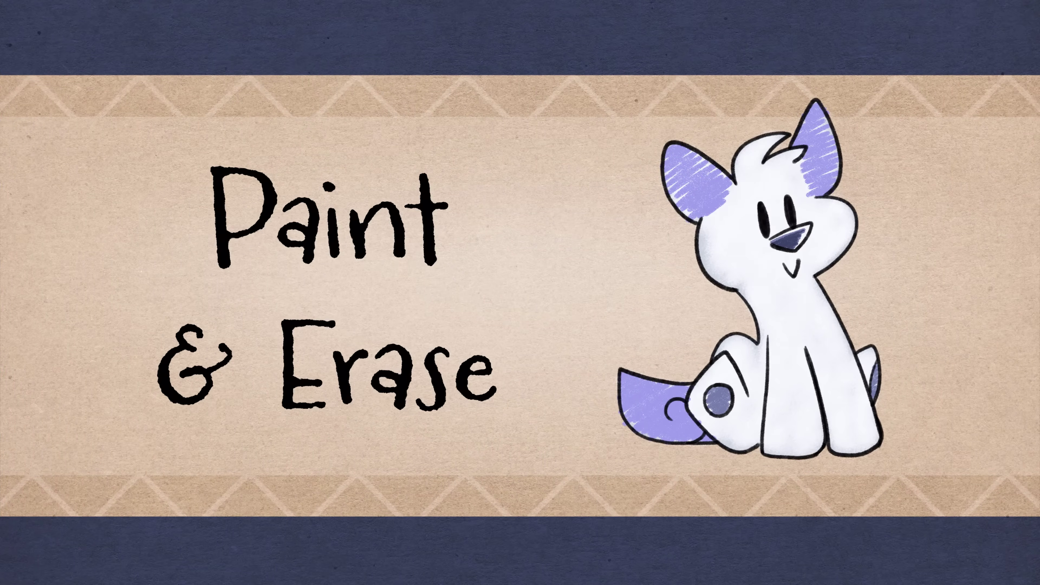
Paint the inside of the circle brown on the color layer and erase the overspill along its upper edge
drag(317, 82, 290, 90)
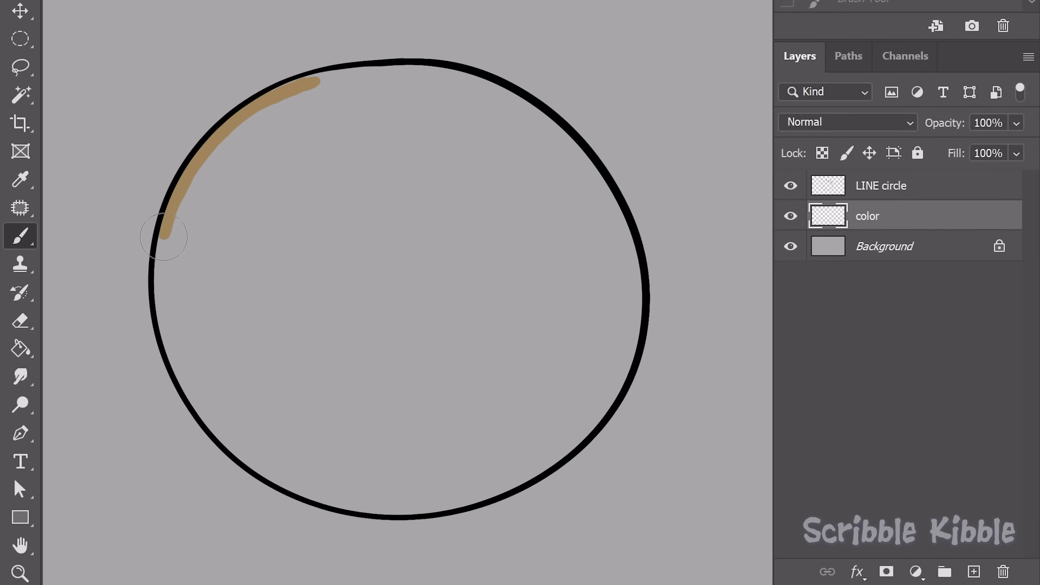
key(ctrl+z)
mouse_move(540, 118)
mouse_down()
mouse_move(464, 69)
mouse_move(181, 325)
mouse_move(193, 362)
mouse_up()
mouse_move(164, 209)
mouse_down()
mouse_move(153, 299)
mouse_move(411, 508)
mouse_move(635, 268)
mouse_up()
mouse_move(464, 504)
mouse_down()
mouse_move(606, 410)
mouse_move(635, 245)
mouse_move(516, 94)
mouse_up()
key(e)
drag(360, 62, 394, 59)
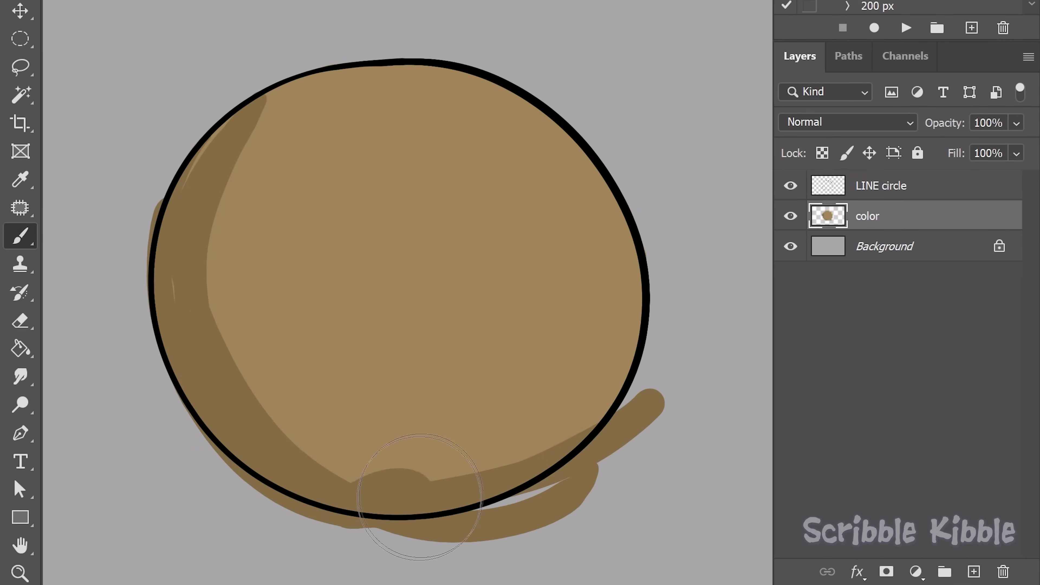
Paint darker shading and a soft light highlight on the ball, and add orange stars across its lower half
drag(429, 476, 465, 458)
drag(368, 95, 532, 131)
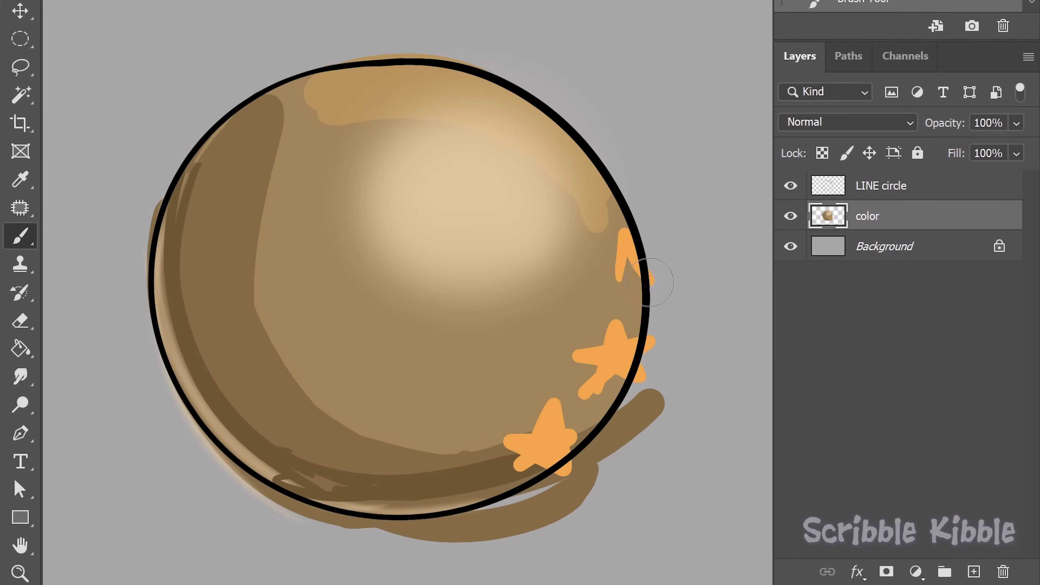
mouse_move(393, 361)
mouse_down()
mouse_move(466, 368)
mouse_move(426, 401)
mouse_up()
drag(504, 434, 557, 402)
Erase the brown overspill outside the ball's outline and delete the remaining areas with Lasso selections
key(e)
mouse_move(156, 205)
mouse_down()
mouse_move(205, 446)
mouse_move(298, 508)
mouse_move(409, 533)
mouse_up()
key(l)
drag(512, 533, 745, 287)
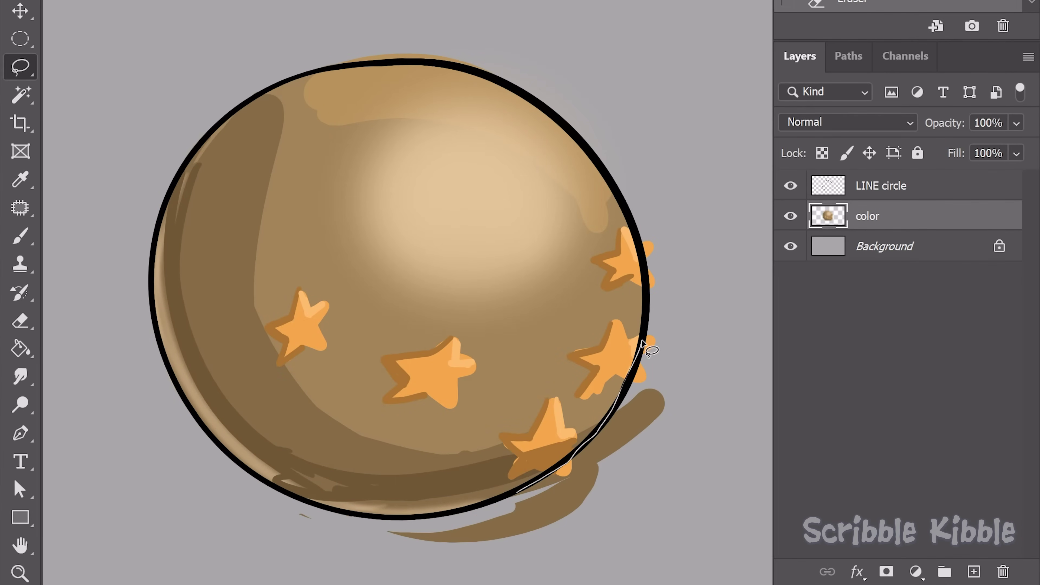
key(Delete)
mouse_move(302, 65)
mouse_down()
mouse_move(441, 70)
mouse_move(303, 82)
mouse_up()
key(Delete)
key(e)
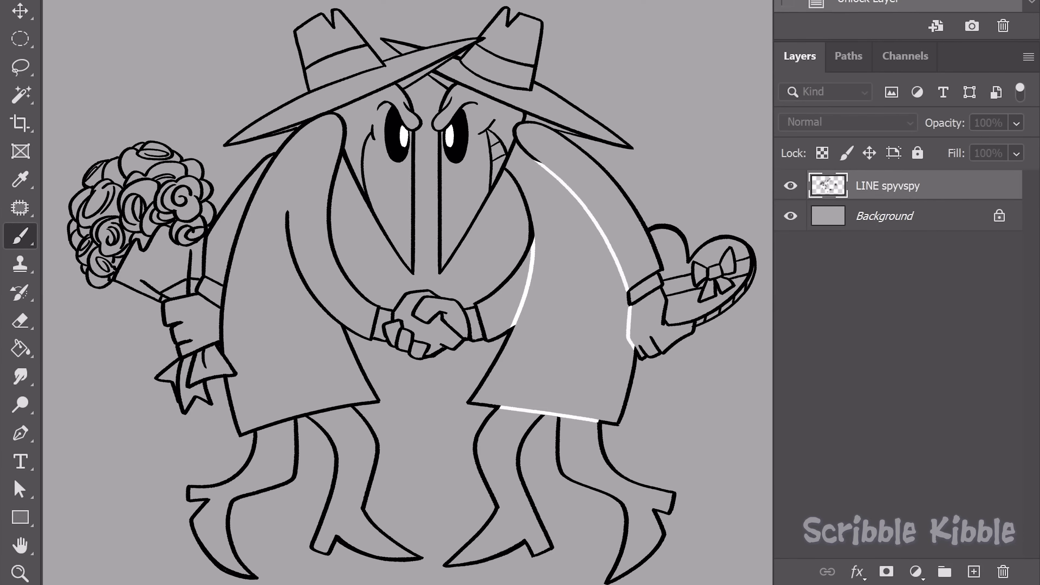
Duplicate the LINE spyvspy layer and rename the original beneath it color
key(ctrl+j)
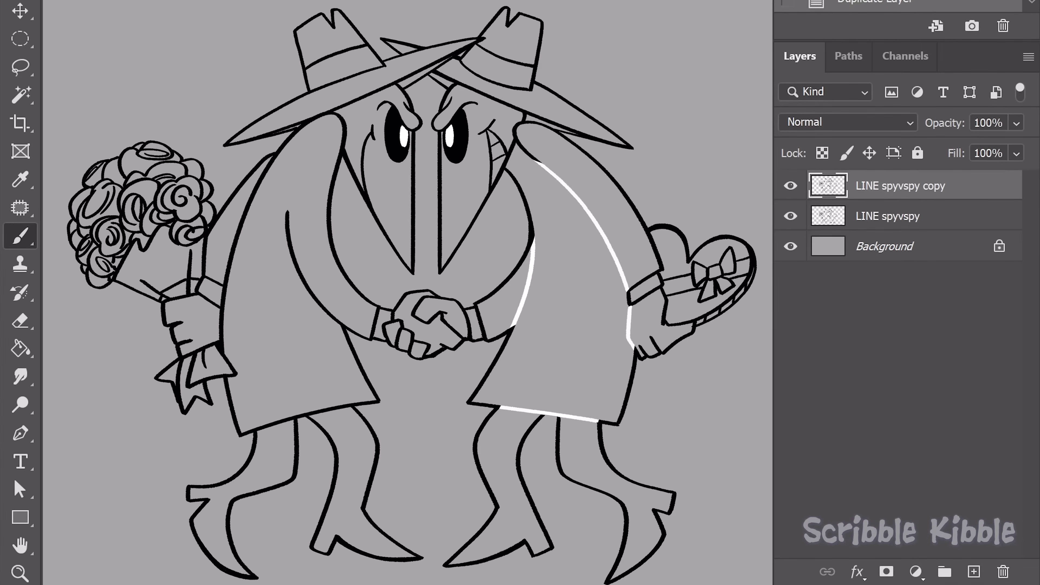
double_click(885, 216)
text(color)
key(Return)
Fill the right spy's coat, sleeves and rear leg black on the color layer with the Paint Bucket
key(g)
click(565, 328)
click(634, 248)
click(649, 292)
click(505, 318)
click(562, 468)
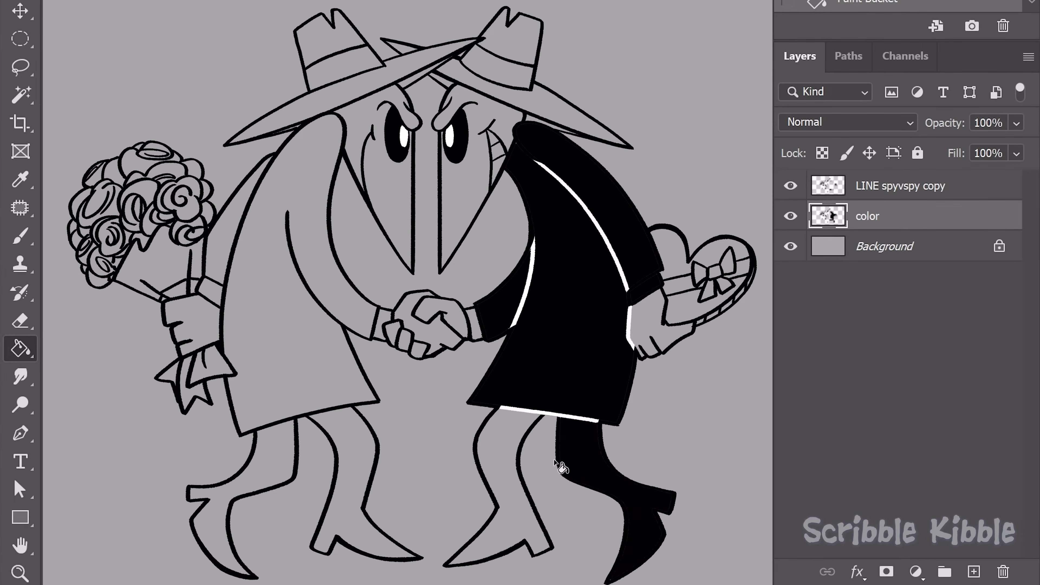
Fill the right spy's front leg black, the heart-shaped box red and the hand holding it white
click(503, 471)
click(687, 254)
click(696, 303)
click(655, 324)
click(516, 123)
Examine the seams between the fills and the line art around the right spy's coat and hand
key(z)
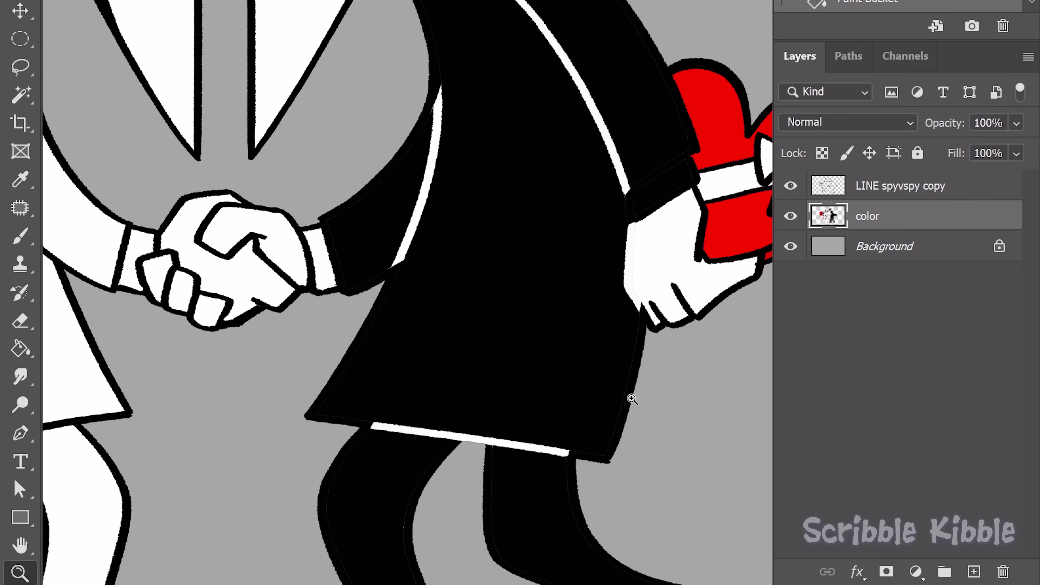
drag(627, 395, 121, 201)
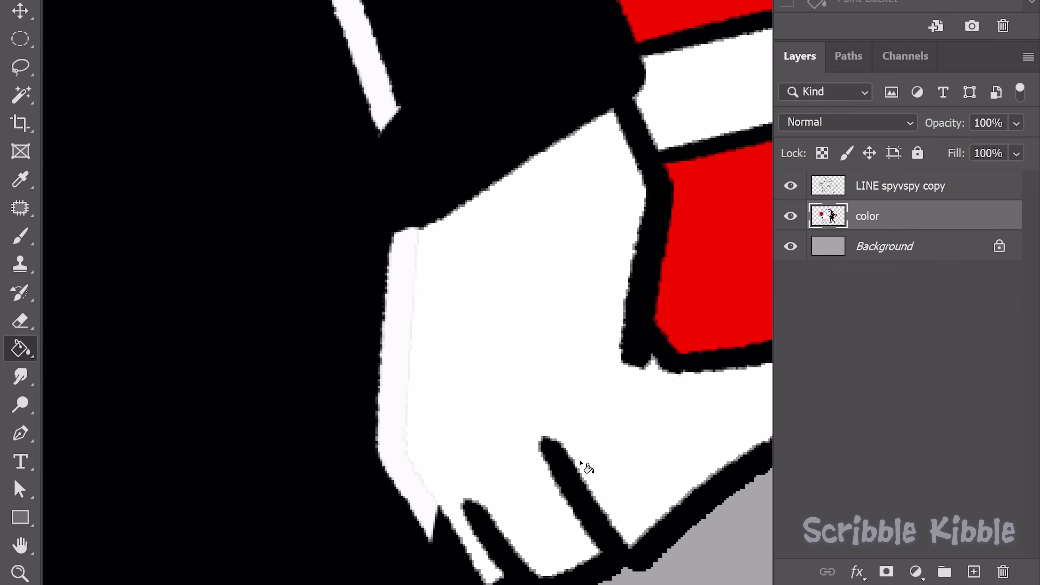
click(580, 462)
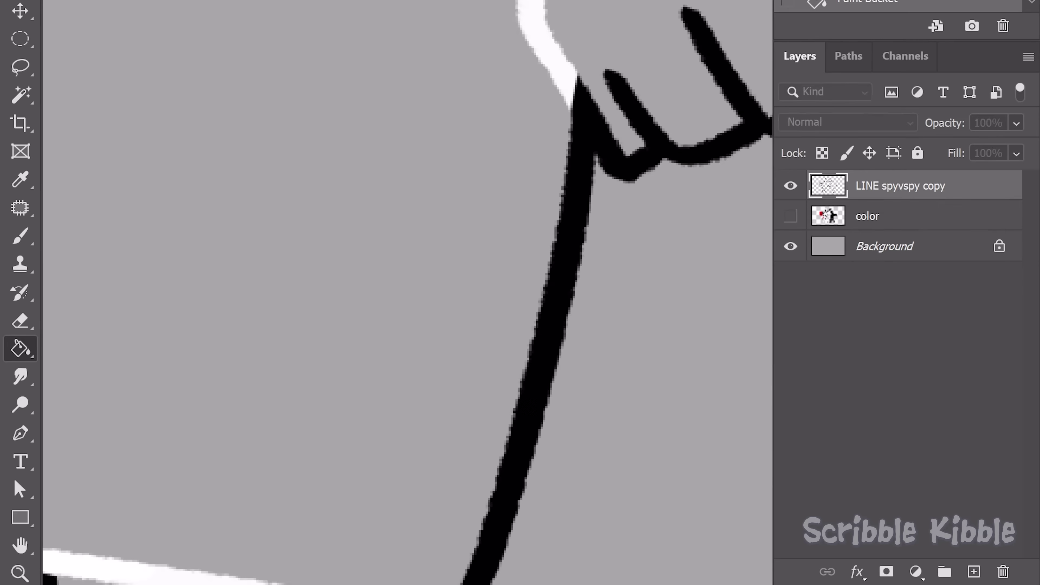
Duplicate the LINE spyvspy copy layer and toggle the duplicate's visibility to compare the line edges
key(ctrl+j)
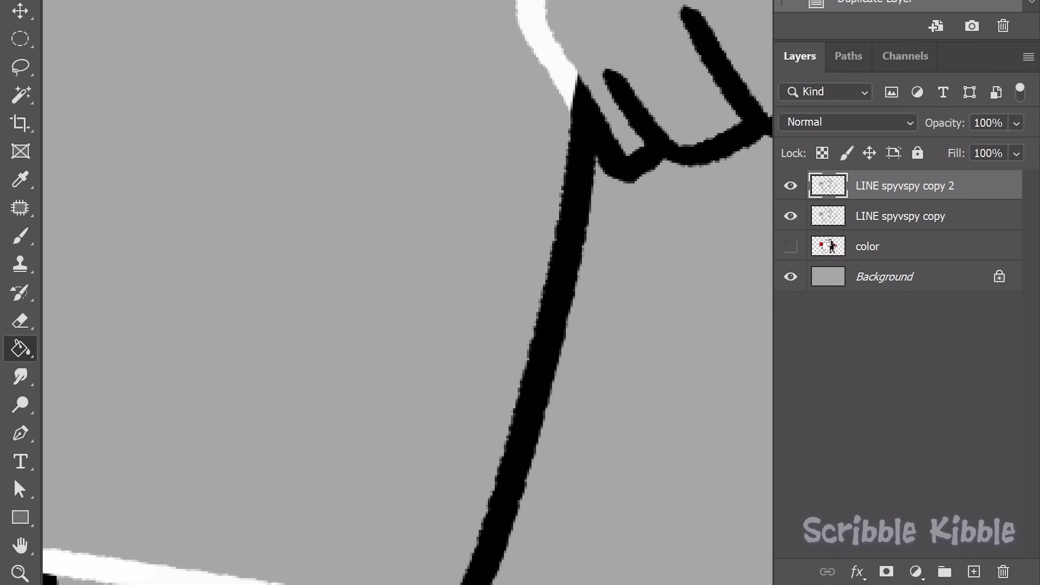
click(793, 187)
click(792, 187)
click(792, 187)
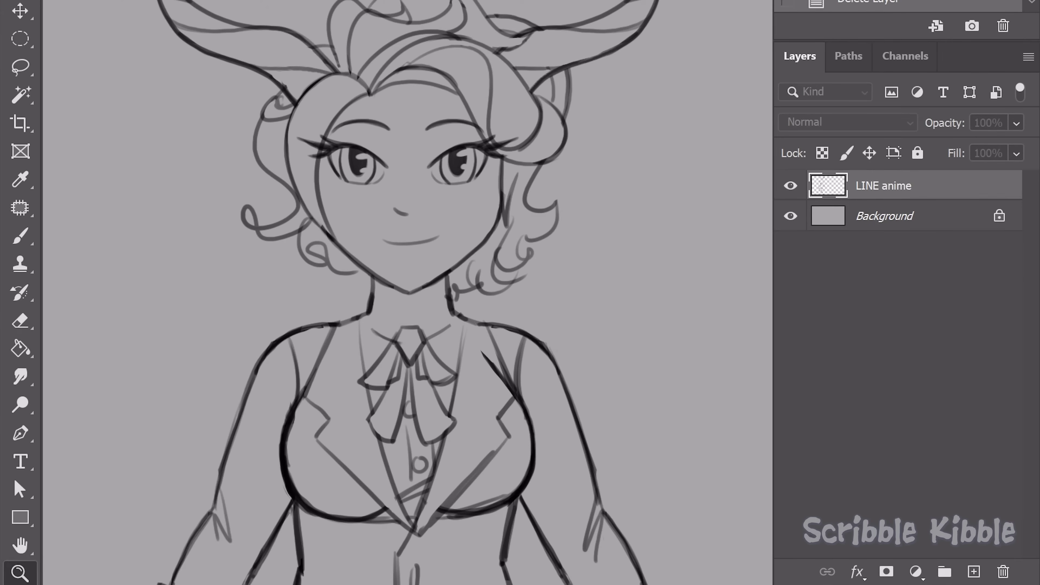
Duplicate the LINE anime layer to strengthen its semi-transparent strokes
key(ctrl+j)
key(Delete)
key(ctrl+j)
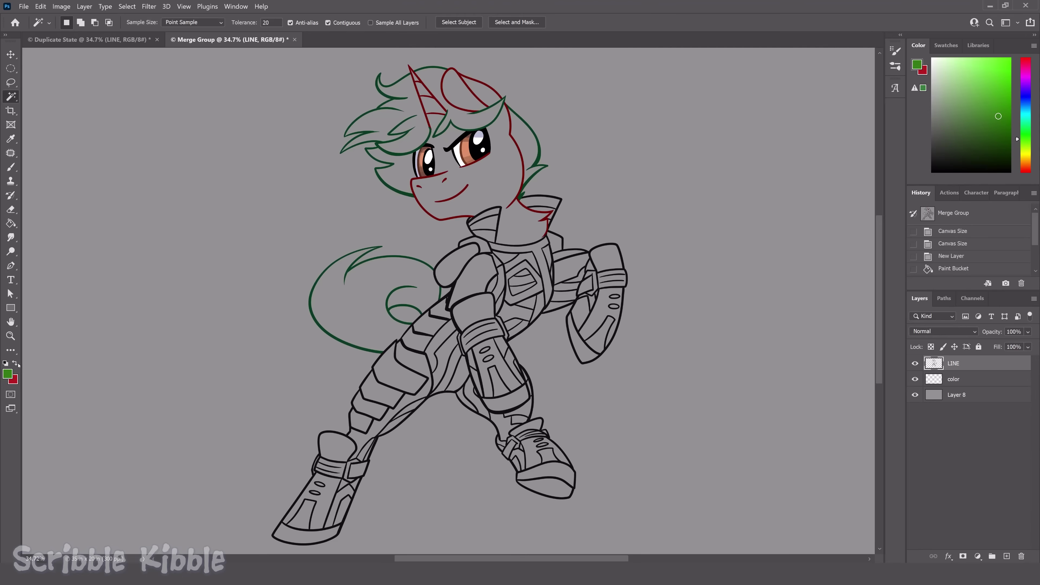
Select all the pony's mane and tail regions on the LINE layer with the Magic Wand
click(418, 140)
shift+click(479, 110)
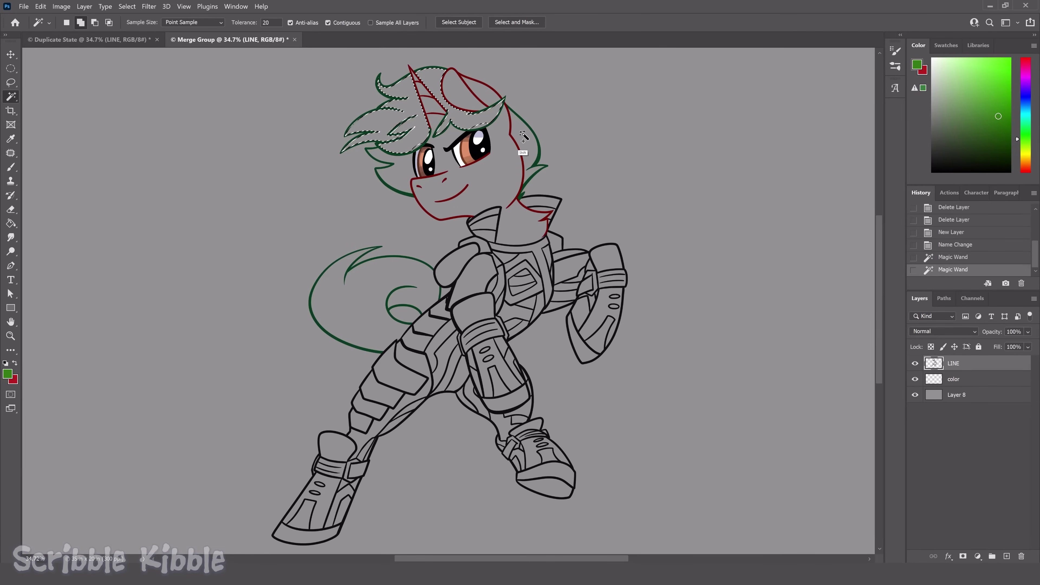
shift+click(527, 149)
shift+click(393, 180)
shift+click(384, 288)
shift+click(399, 305)
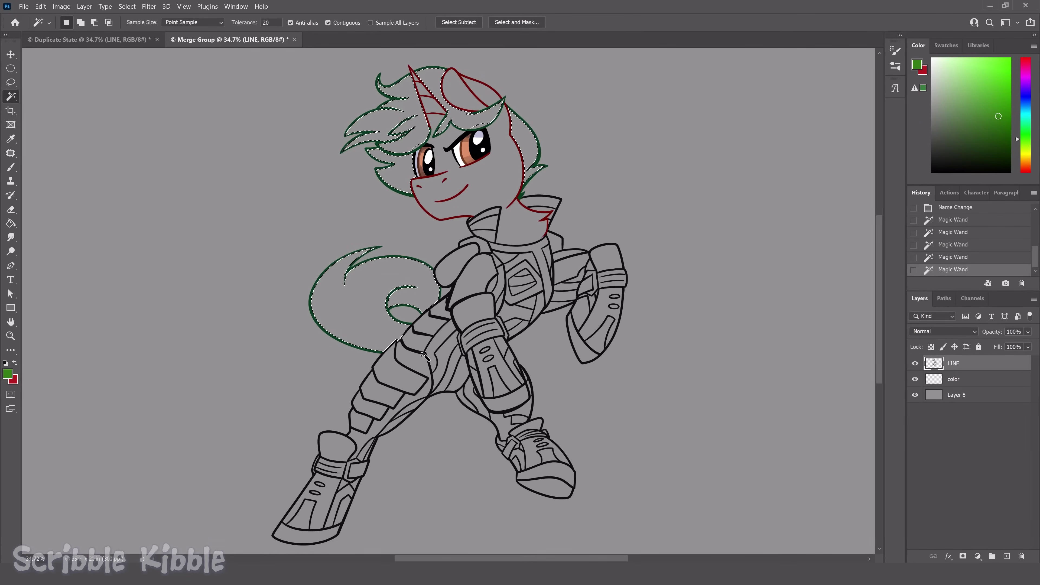
Expand the mane and tail selection by 4 pixels
click(127, 7)
mouse_move(188, 176)
click(241, 190)
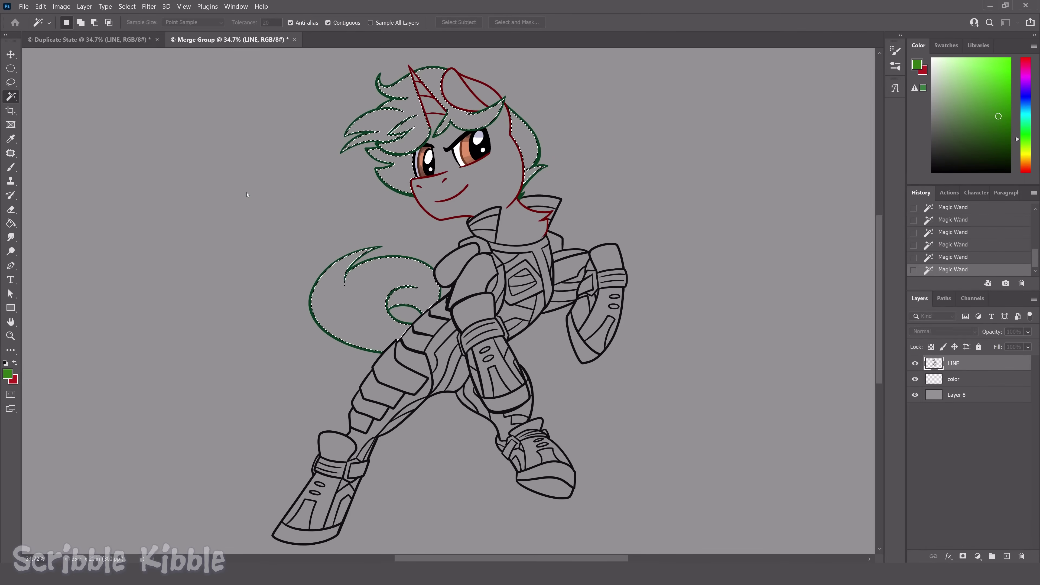
text(4)
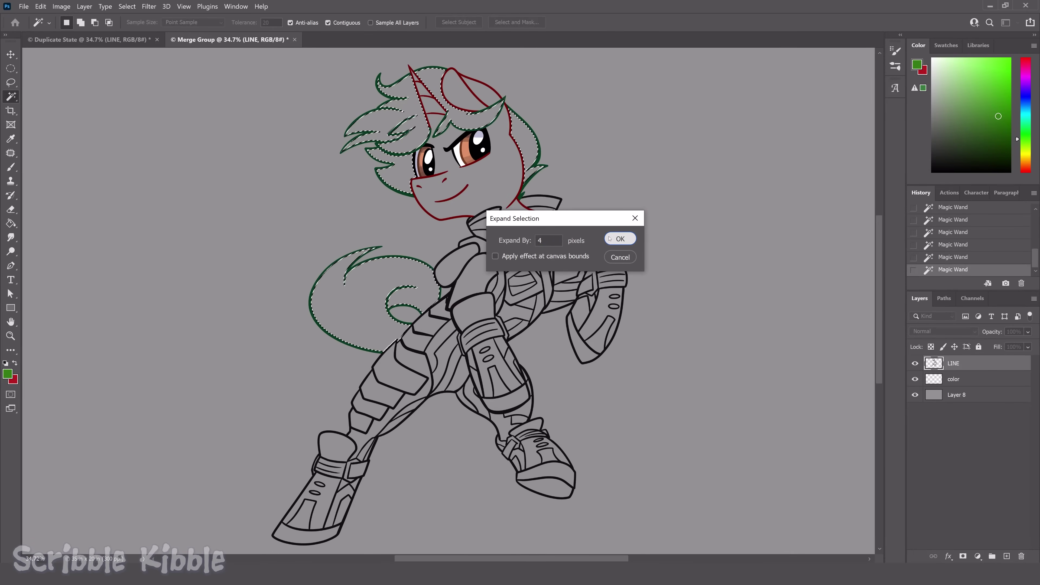
click(610, 239)
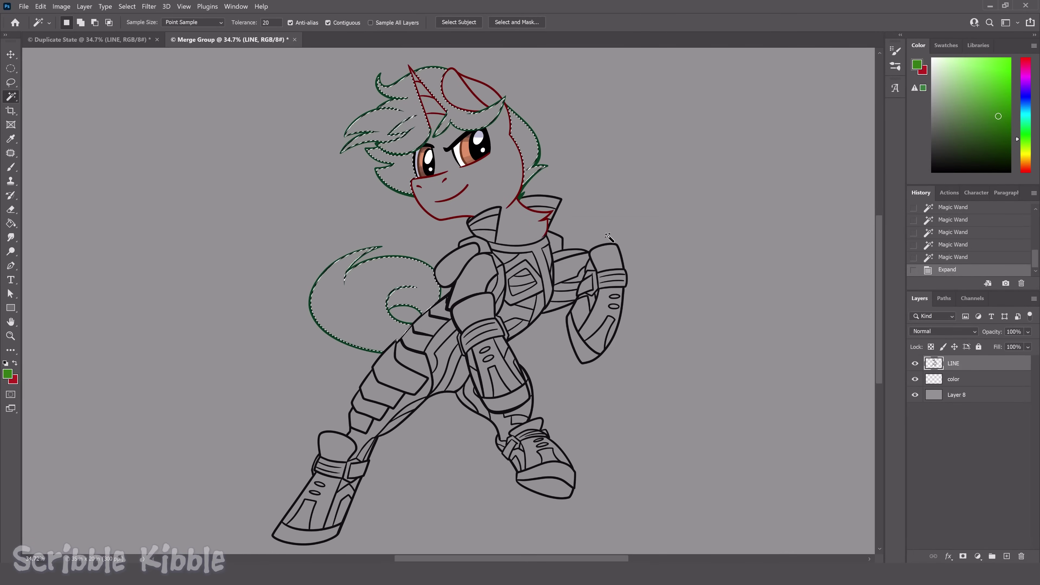
Fill the expanded mane and tail selection with green on the color layer using the Paint Bucket
click(954, 379)
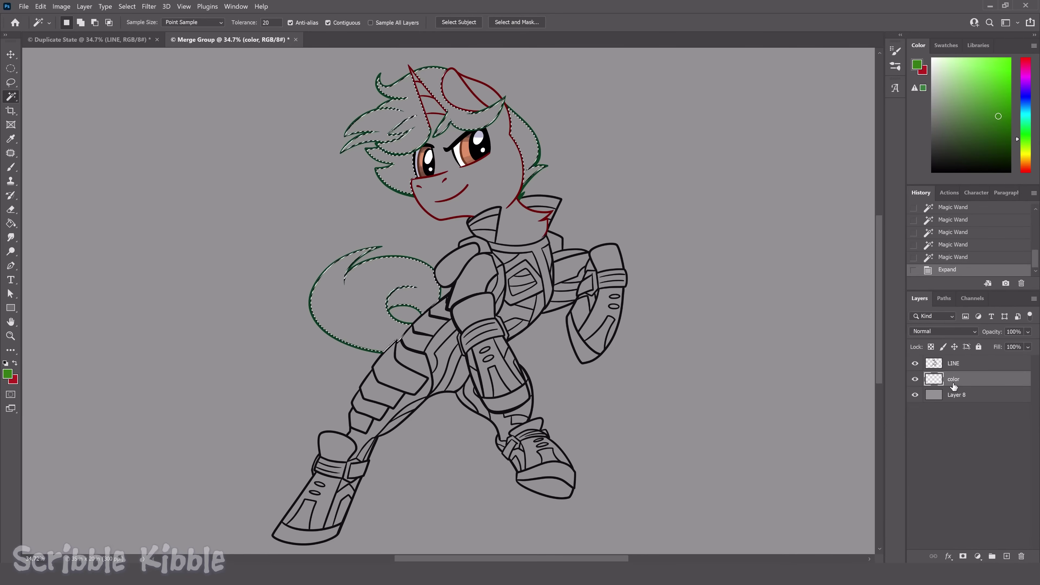
key(g)
click(530, 164)
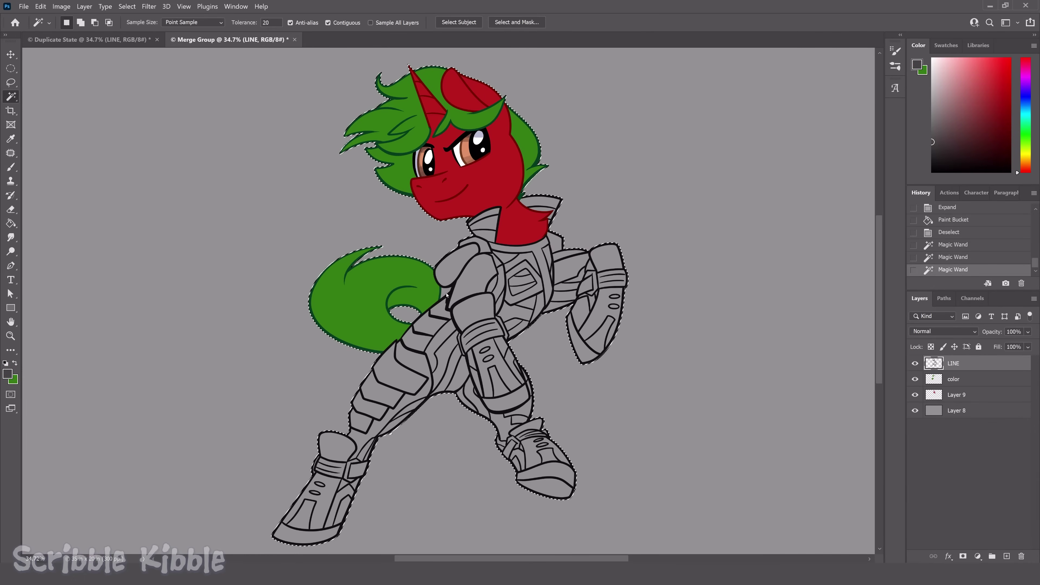
Invert the background selection so it covers the whole pony, and contract the selection
key(l)
right_click(224, 173)
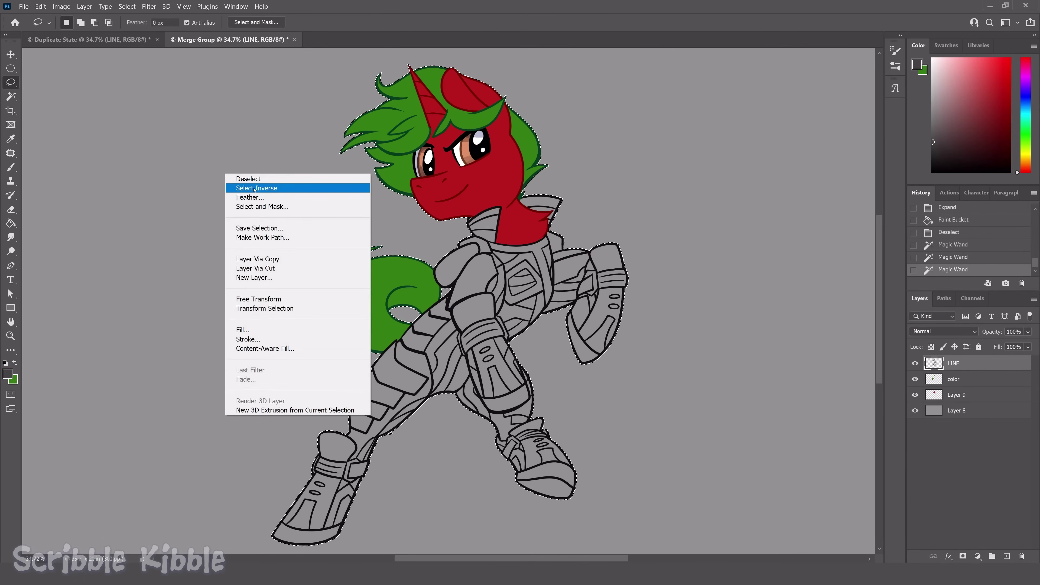
click(250, 188)
click(127, 7)
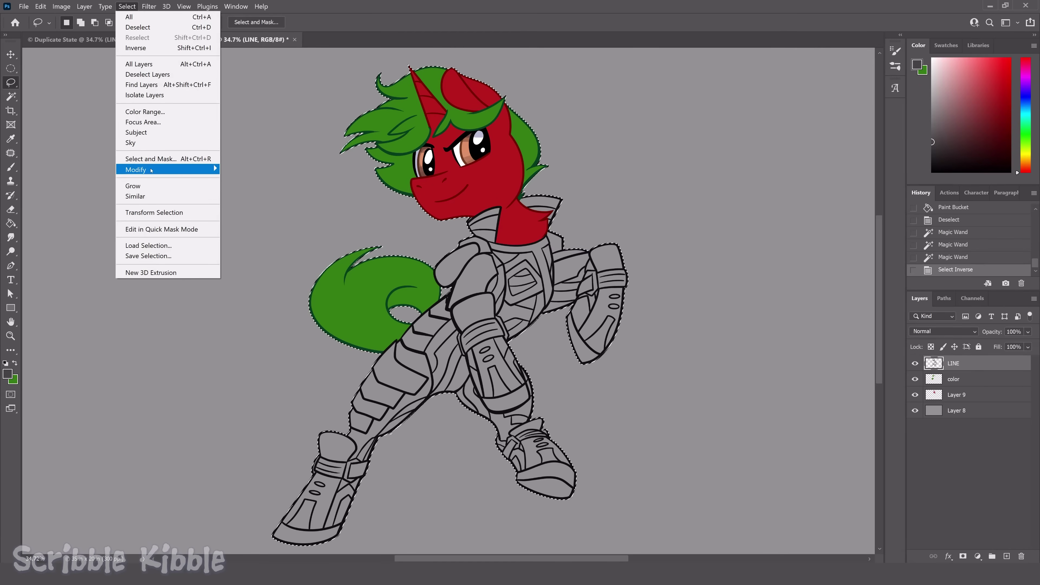
mouse_move(197, 164)
click(273, 201)
key(Return)
Add a new layer directly above Layer 8, fill the whole-pony selection with bright green, and deselect
click(956, 410)
click(1006, 556)
key(g)
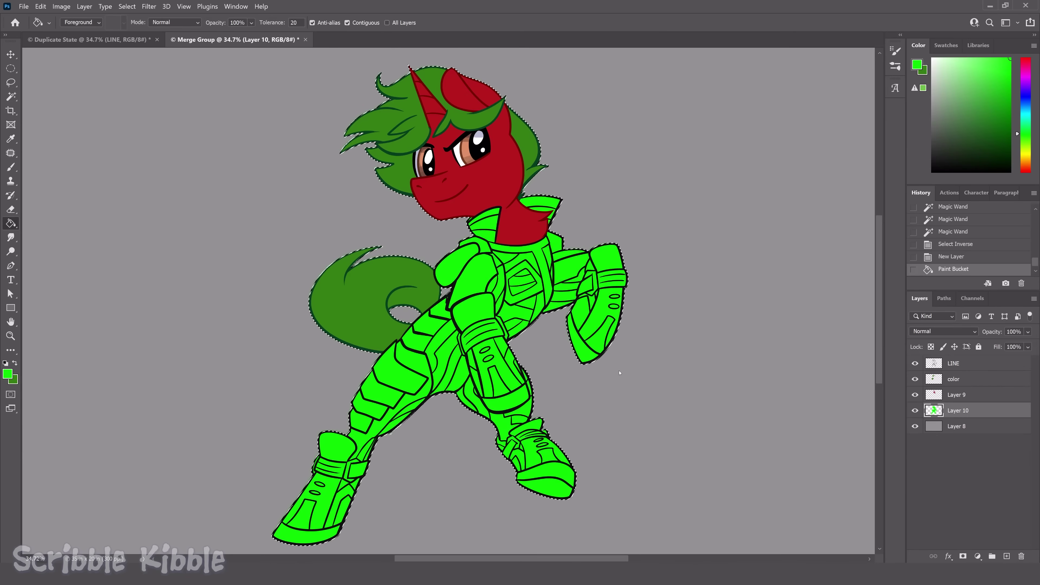
key(ctrl+d)
key(z)
scroll(673, 320, up, 15)
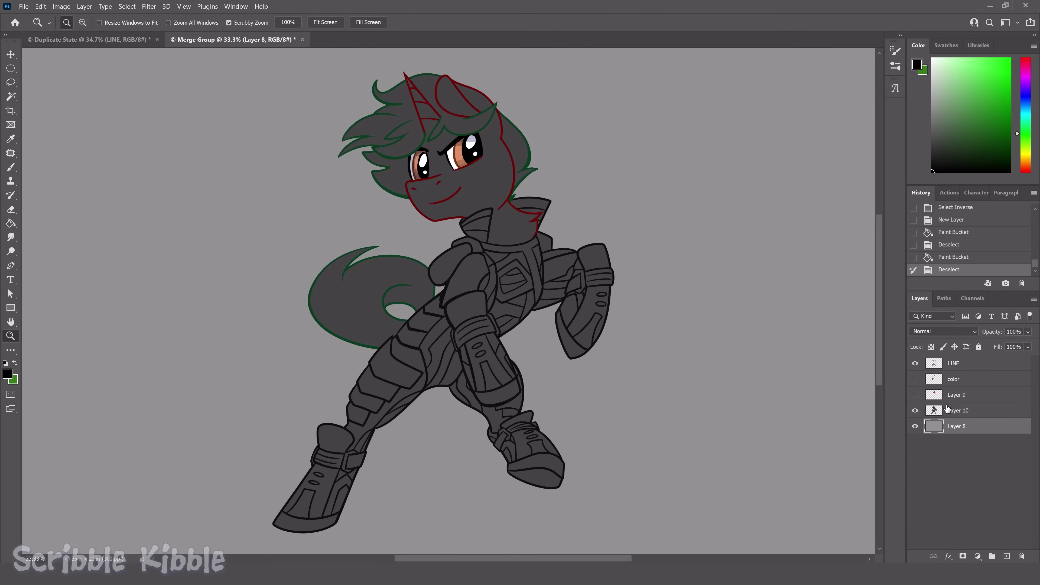
Add a new layer above the pony silhouette on Layer 10 and clip it to that silhouette
click(956, 414)
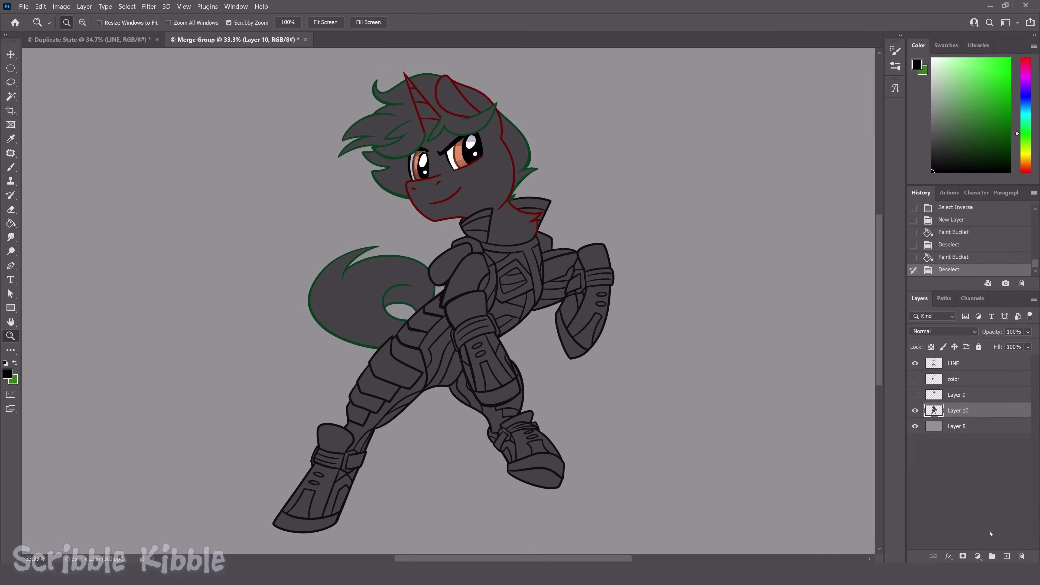
click(1006, 557)
right_click(954, 412)
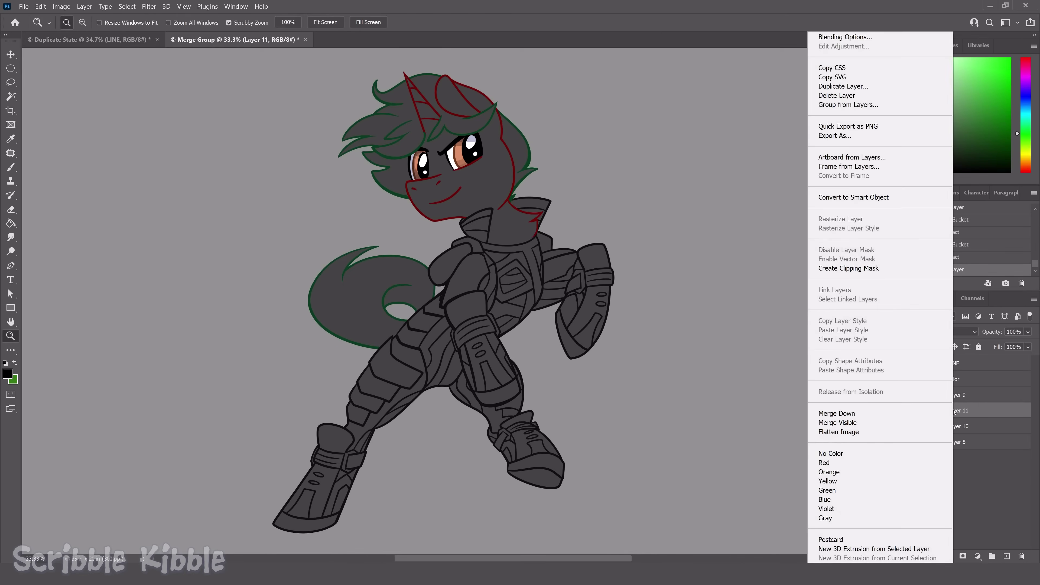
click(863, 270)
Brush green strokes across the pony on the clipped Layer 11
key(b)
mouse_move(520, 131)
mouse_down()
mouse_move(434, 177)
mouse_move(424, 328)
mouse_move(593, 324)
mouse_up()
mouse_move(508, 197)
mouse_down()
mouse_move(369, 401)
mouse_move(290, 434)
mouse_up()
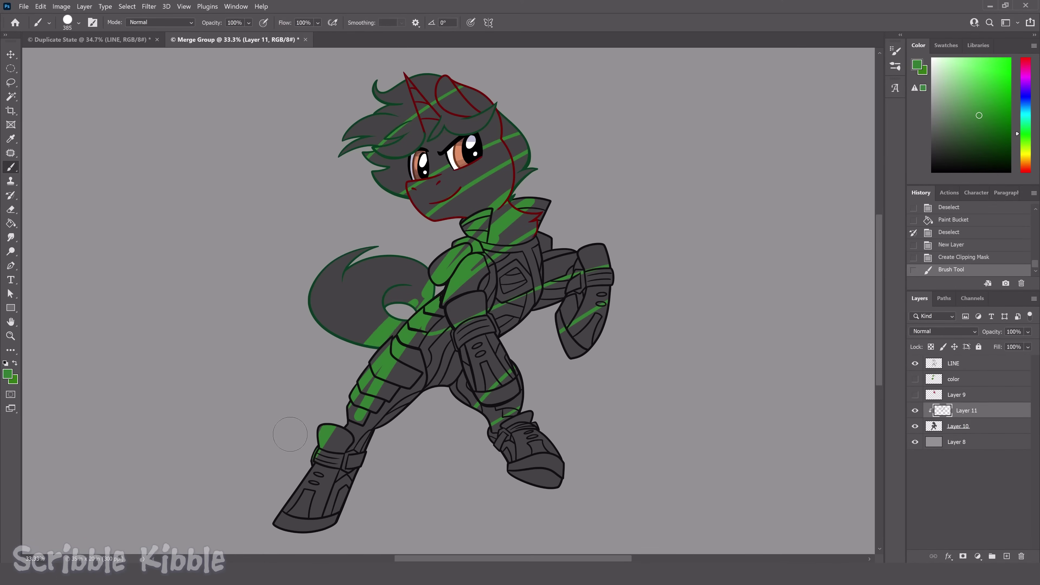
drag(381, 279, 323, 287)
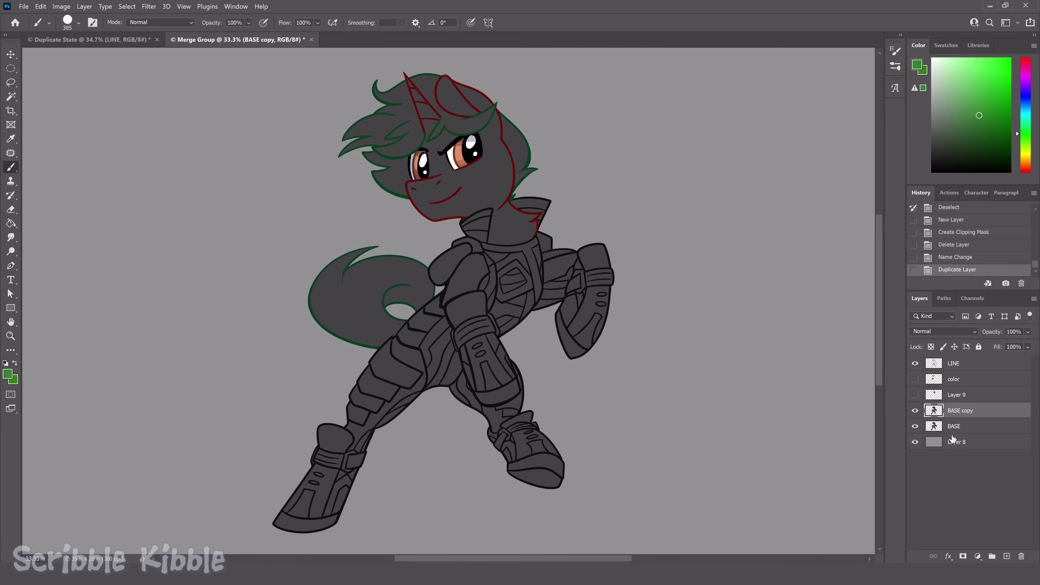
Add a layer mask from transparency to the BASE copy layer
click(85, 7)
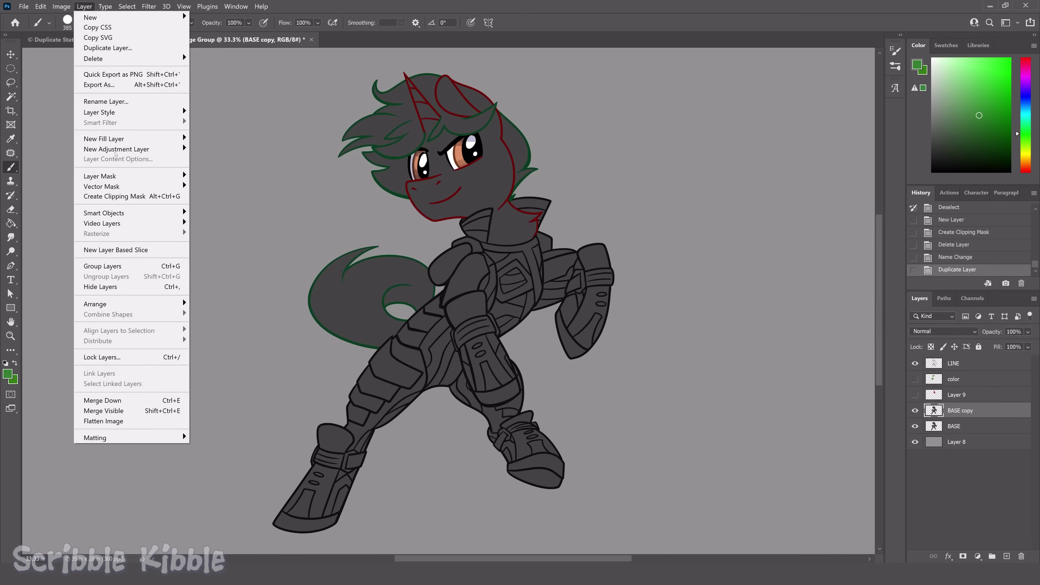
mouse_move(123, 176)
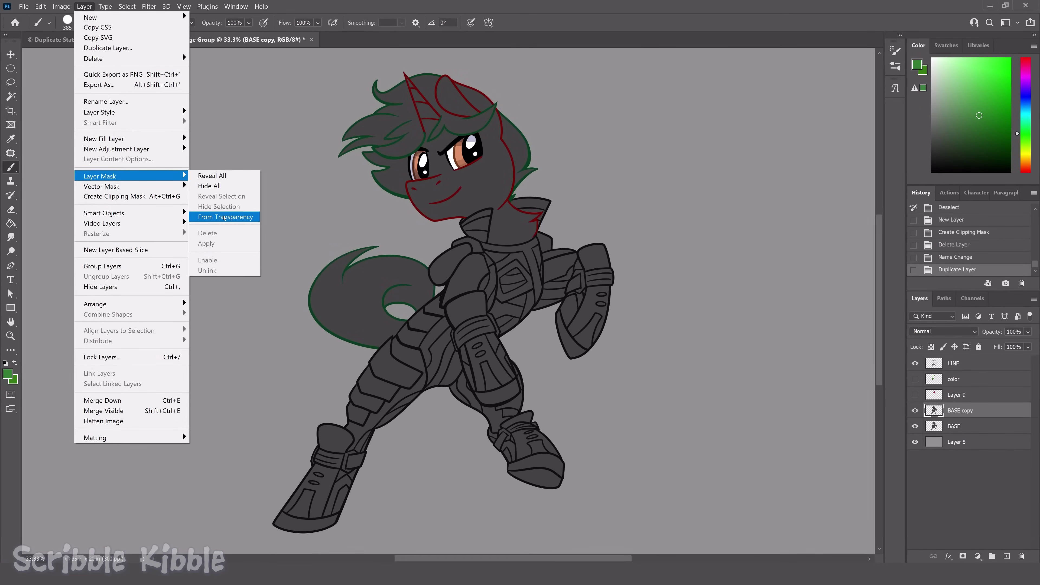
click(224, 217)
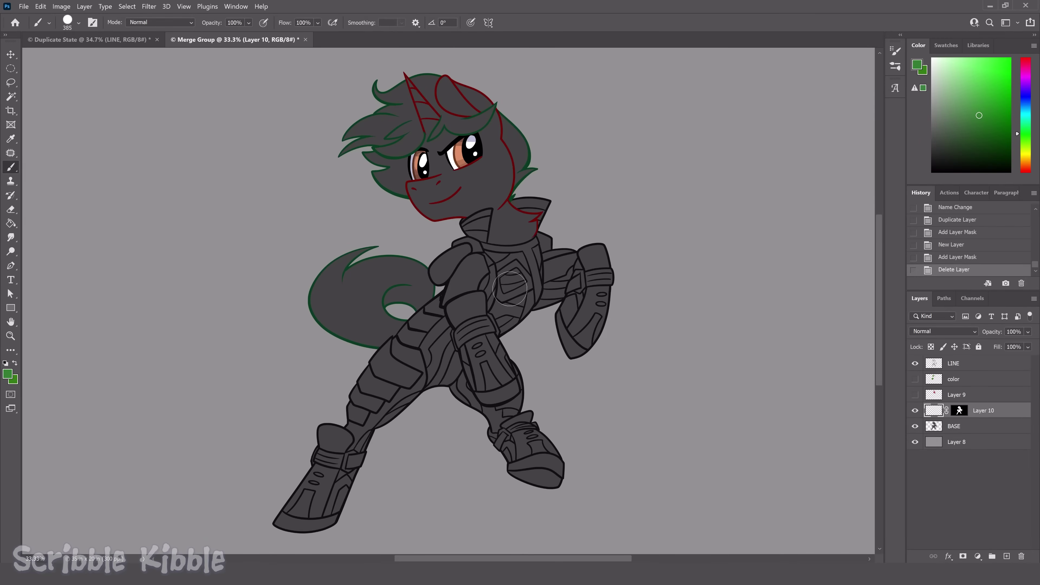
Brush green strokes across the pony's body on the masked Layer 10, and make its layer mask active
drag(378, 367, 604, 248)
drag(432, 367, 608, 269)
drag(408, 389, 607, 297)
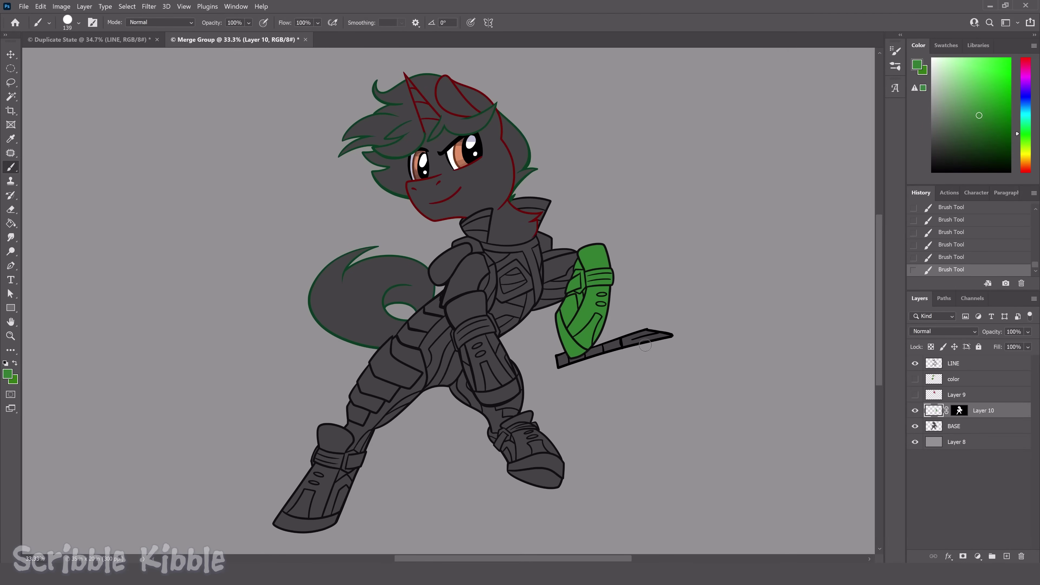
click(960, 411)
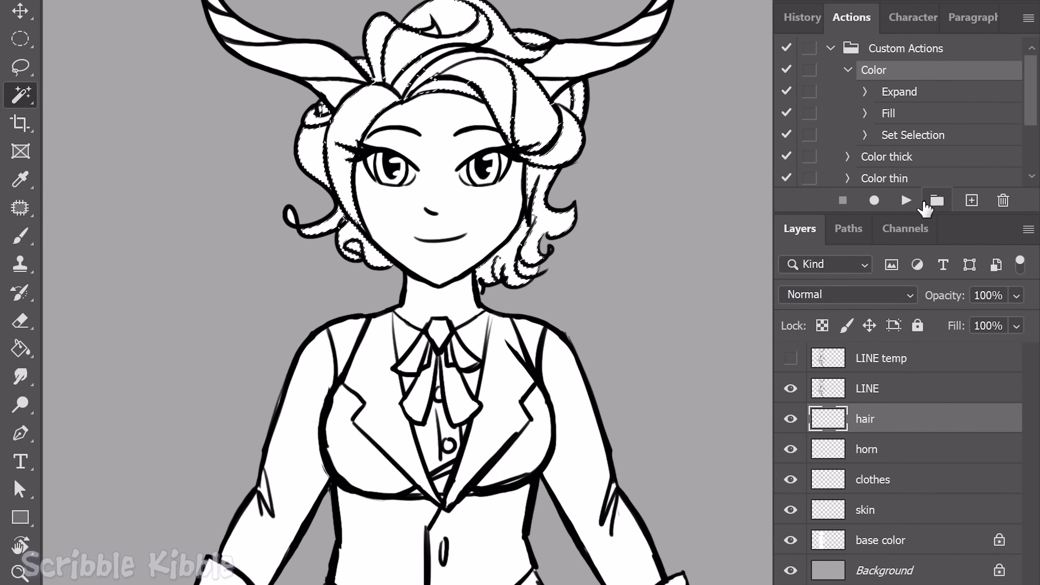
Run the Color action from the Custom Actions set on the hair selection with the hair layer active
click(906, 201)
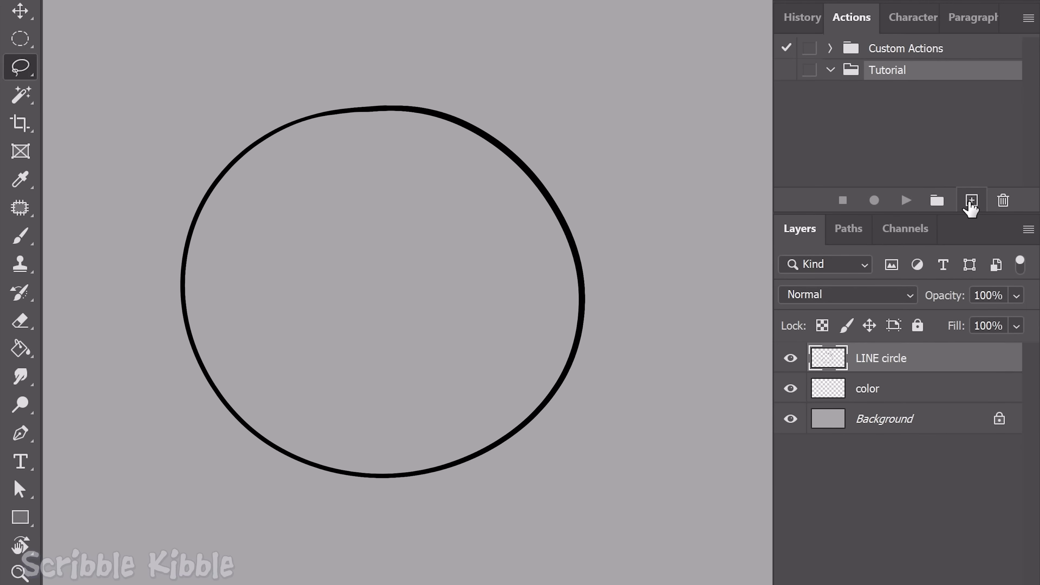
Create an action named Color 4px in the Tutorial set, and wand-select the circle's interior with the color layer active
click(971, 200)
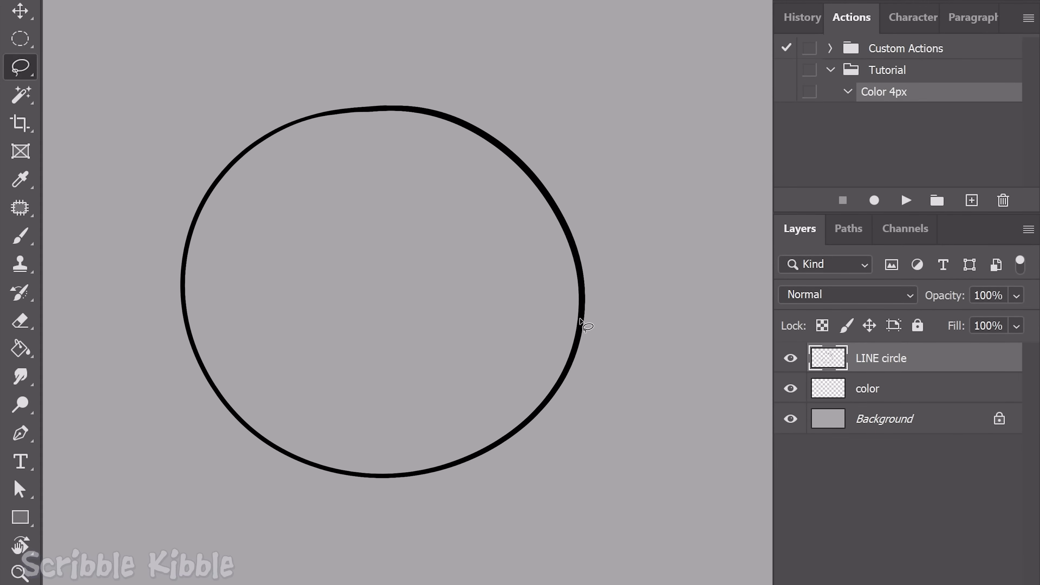
key(w)
click(468, 293)
key(alt+bracketleft)
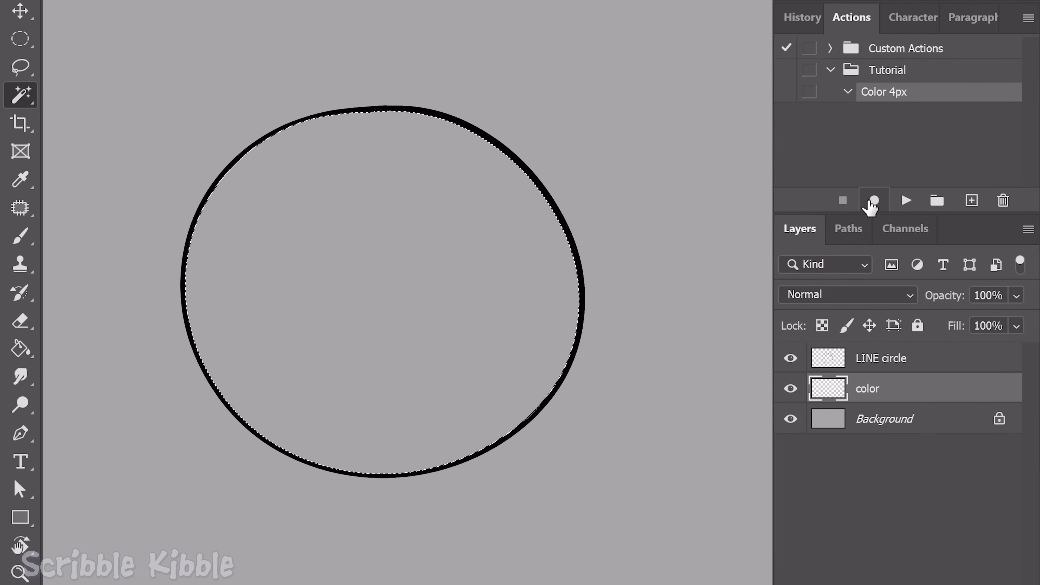
Start recording the Color 4px action and expand the circle selection as its first command
click(874, 201)
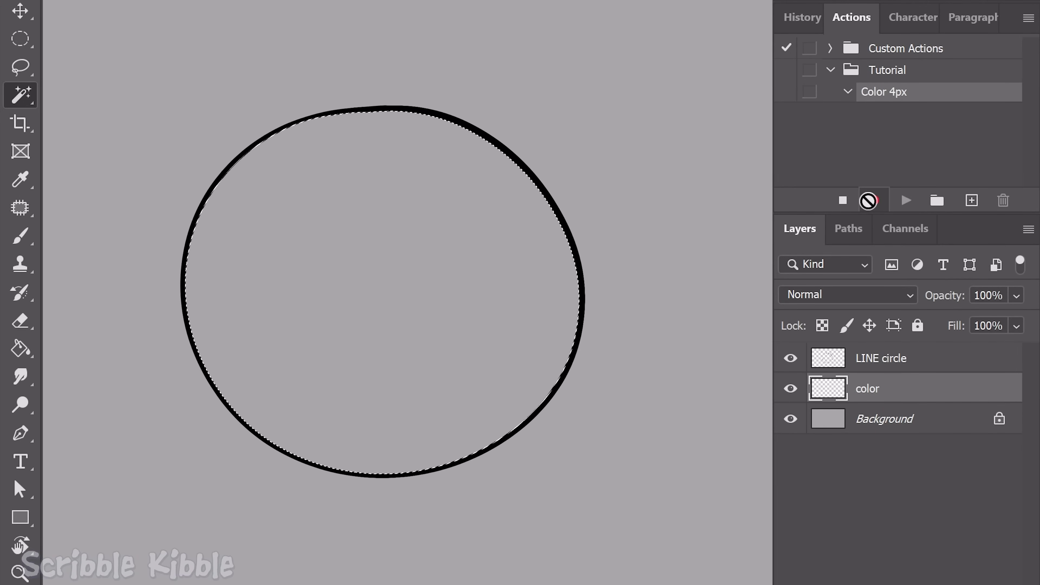
key(alt+s)
mouse_move(82, 129)
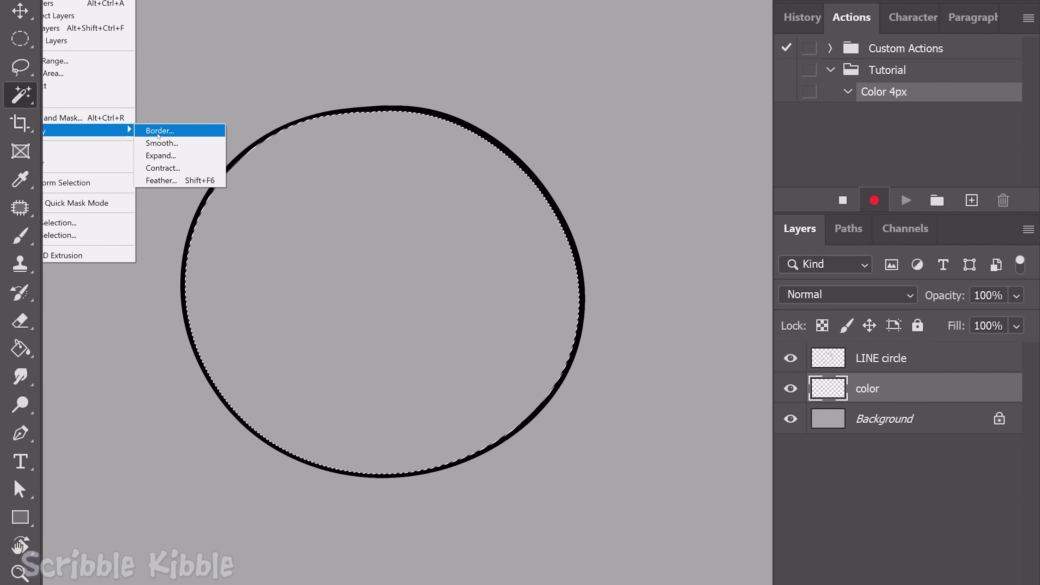
click(176, 155)
click(618, 215)
Record filling the circle selection with white using the Fill command and deselecting it, and end the recording
key(l)
right_click(455, 226)
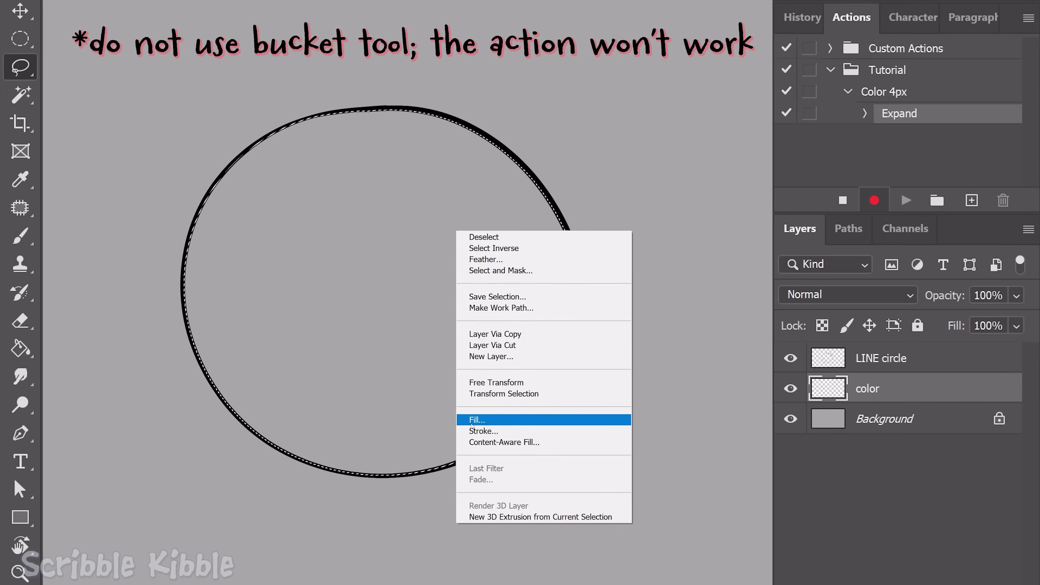
click(474, 419)
click(610, 193)
right_click(602, 193)
click(616, 198)
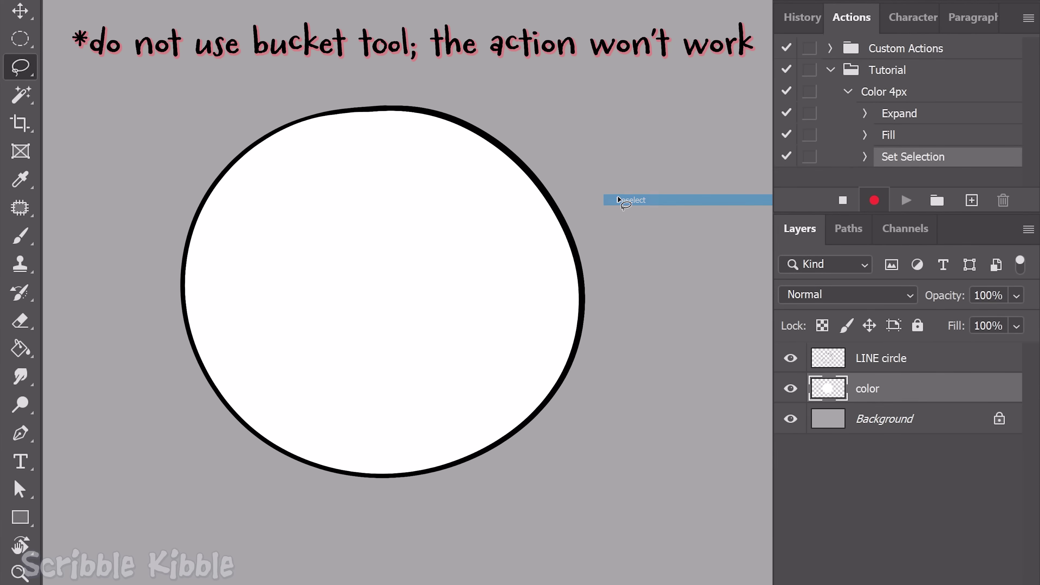
click(843, 201)
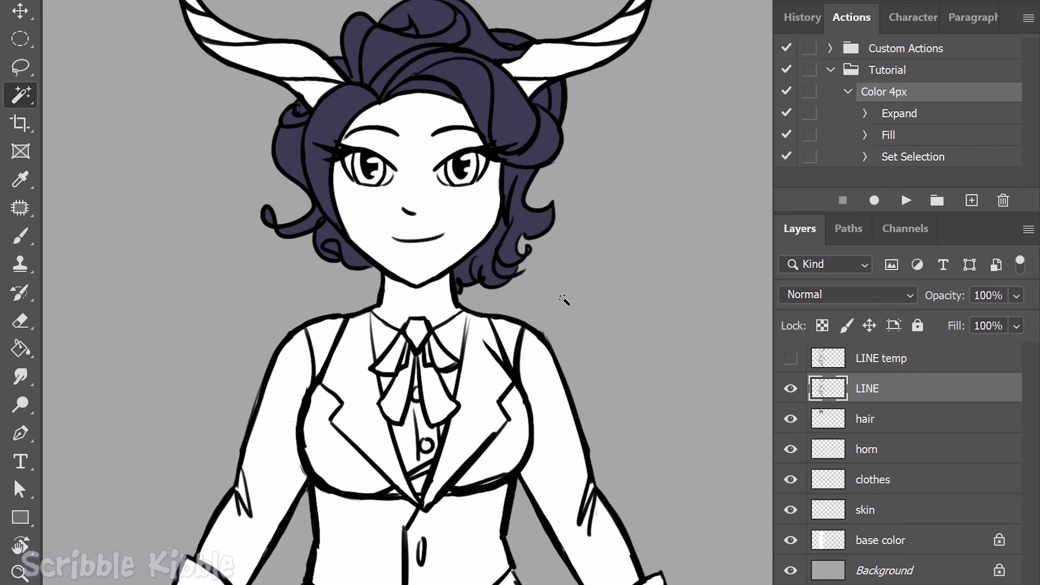
Wand-select the horn sections on the LINE layer and color them on the horn layer with the Color 4px action
shift+click(577, 62)
shift+click(537, 88)
shift+click(278, 25)
shift+click(319, 98)
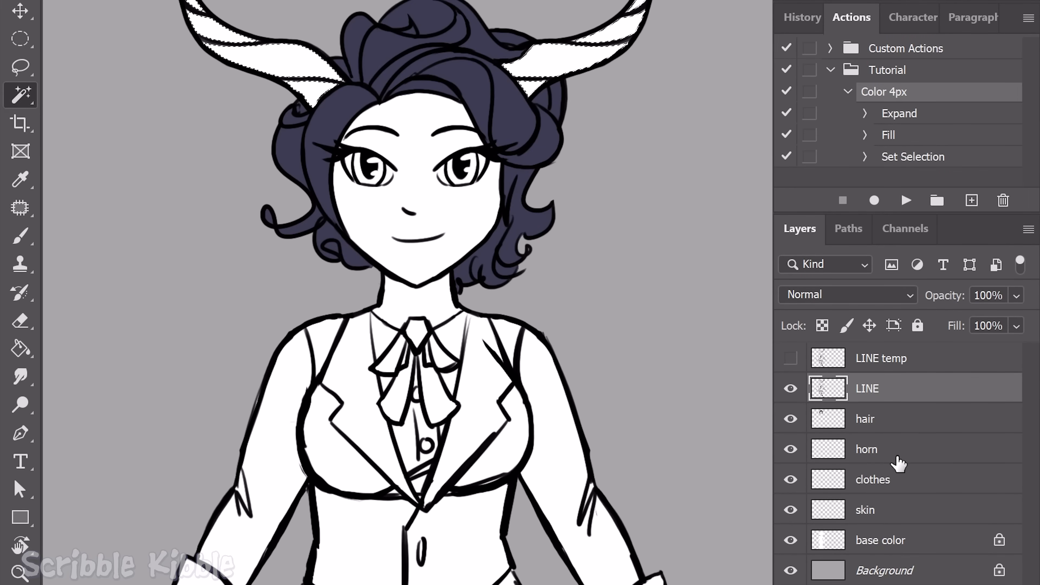
click(895, 448)
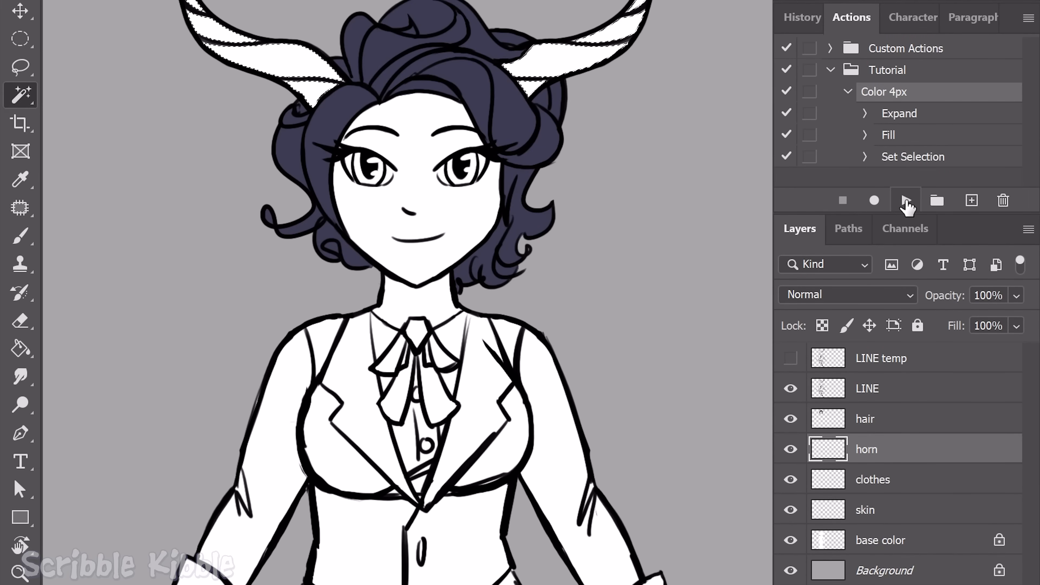
click(905, 200)
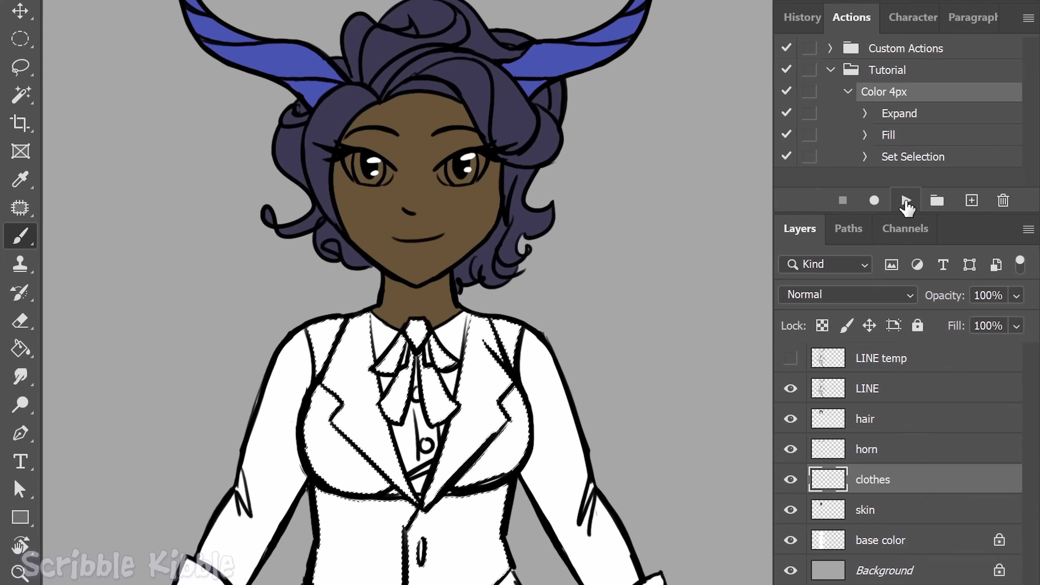
Run the Color 4px action on the vest and bow selection to color it on the clothes layer
click(905, 200)
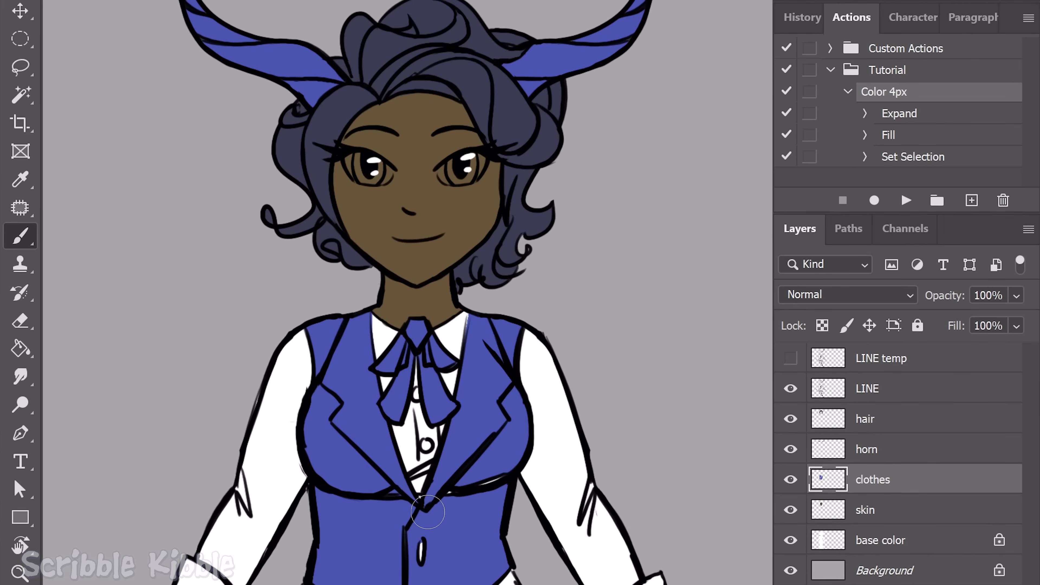
Paint inside both of the character's eyes on the skin layer with the brush
click(870, 510)
drag(438, 170, 463, 168)
mouse_move(353, 164)
mouse_down()
mouse_move(389, 173)
mouse_move(365, 186)
mouse_move(459, 164)
mouse_up()
mouse_move(375, 163)
mouse_down()
mouse_move(361, 168)
mouse_move(377, 182)
mouse_up()
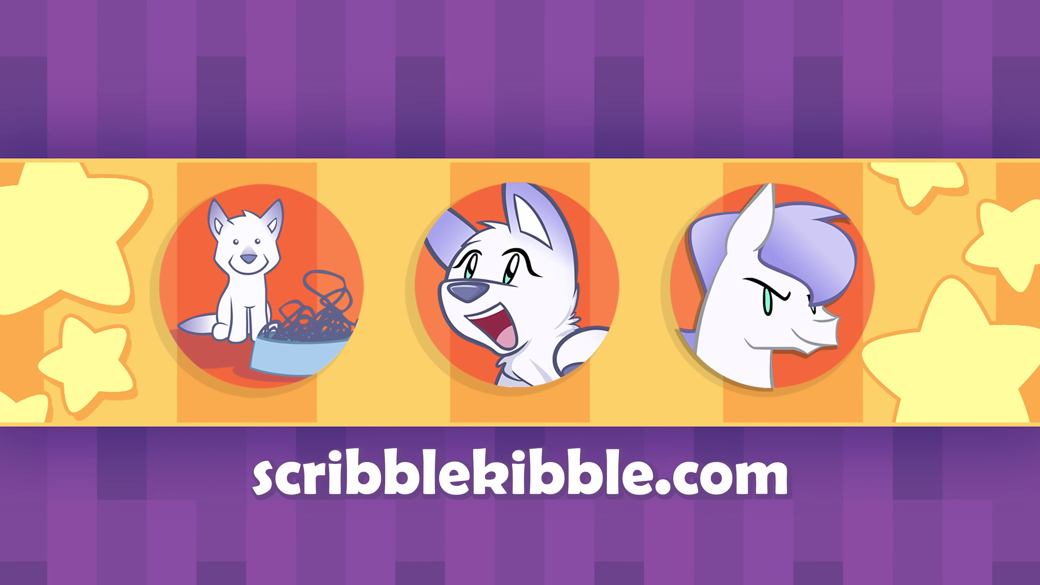